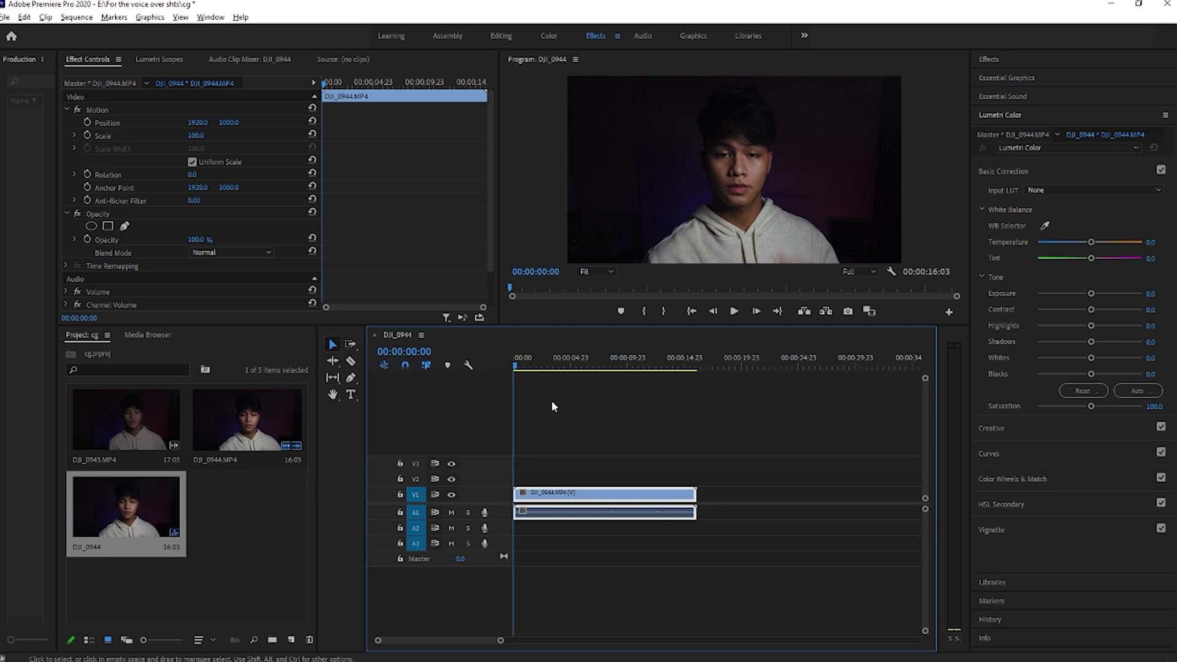
Step: Stack the DJI_0943.MP4 clip on track V2 above DJI_0944.MP4 and trim its end to match the lower clip
click(519, 365)
drag(520, 368, 538, 366)
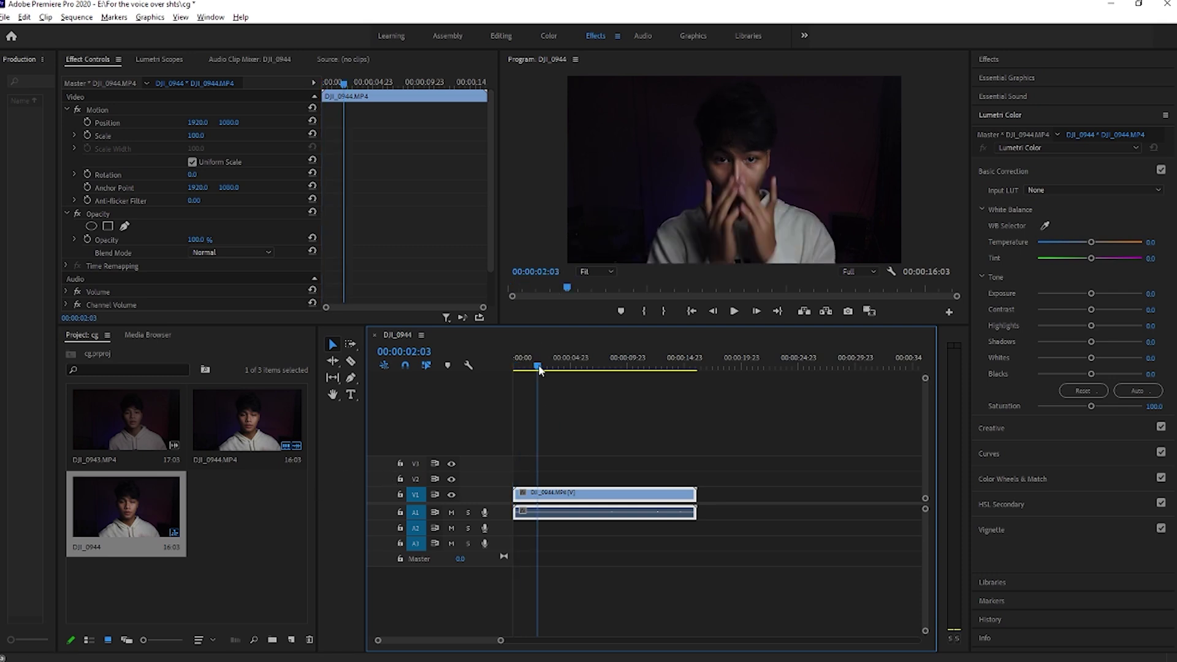
click(127, 423)
drag(127, 423, 499, 478)
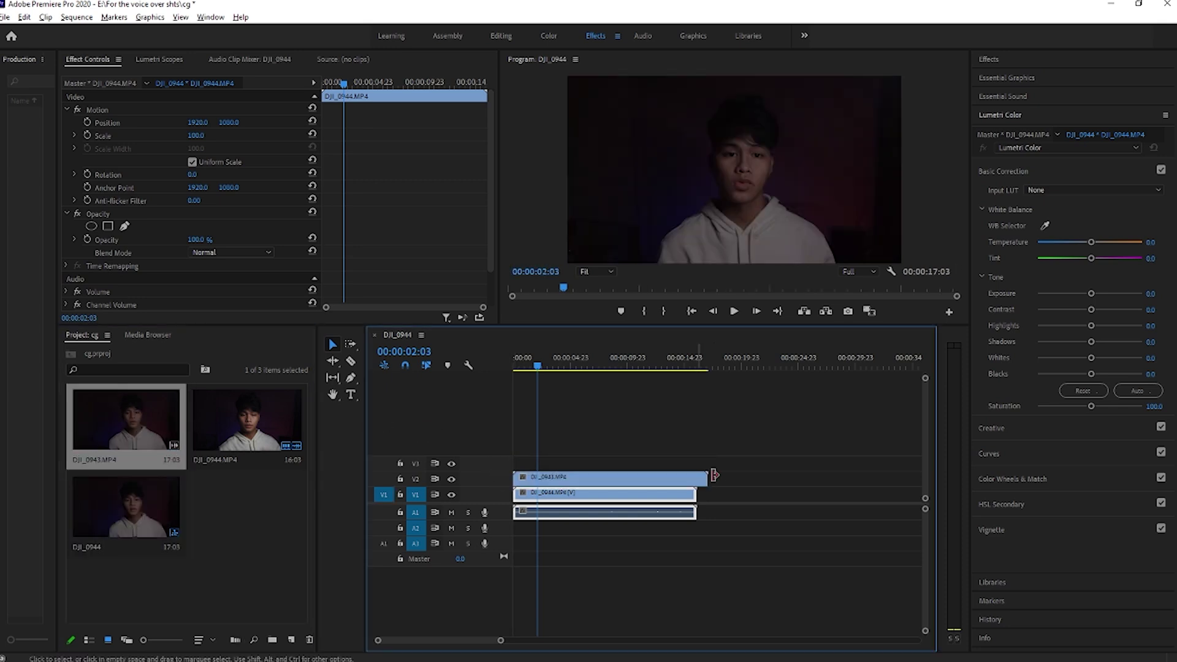
drag(708, 478, 696, 478)
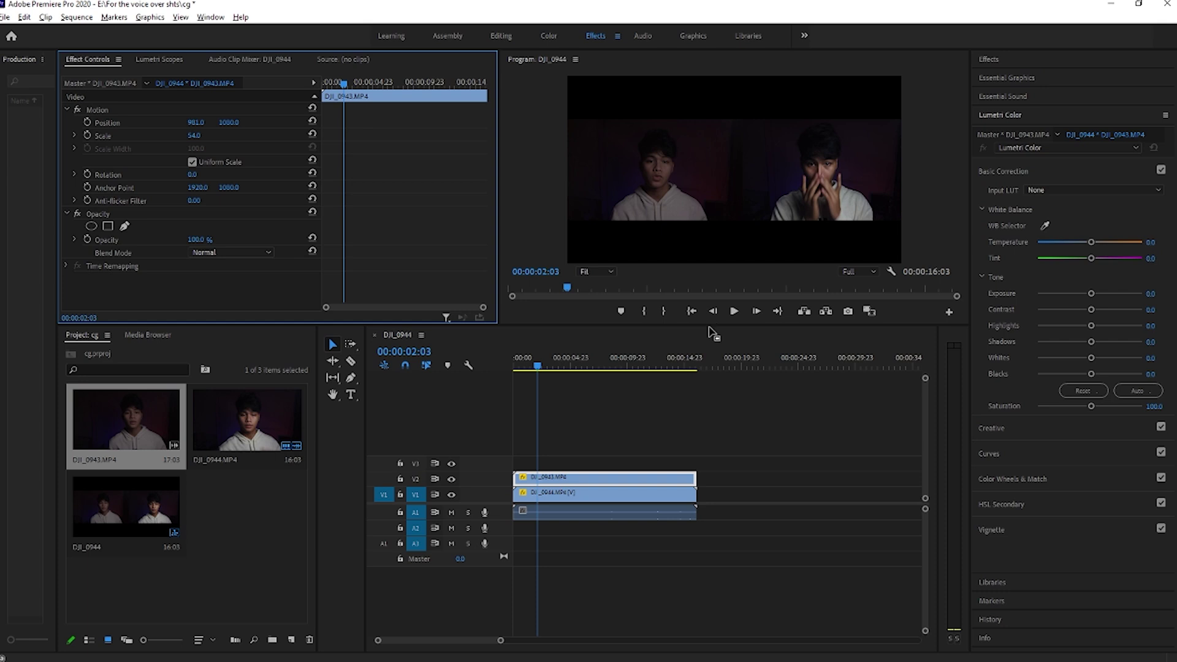
Step: Enlarge the program preview and add a 3840 x 2160, 23.976 fps adjustment layer on V3 spanning both clips
drag(704, 326, 704, 401)
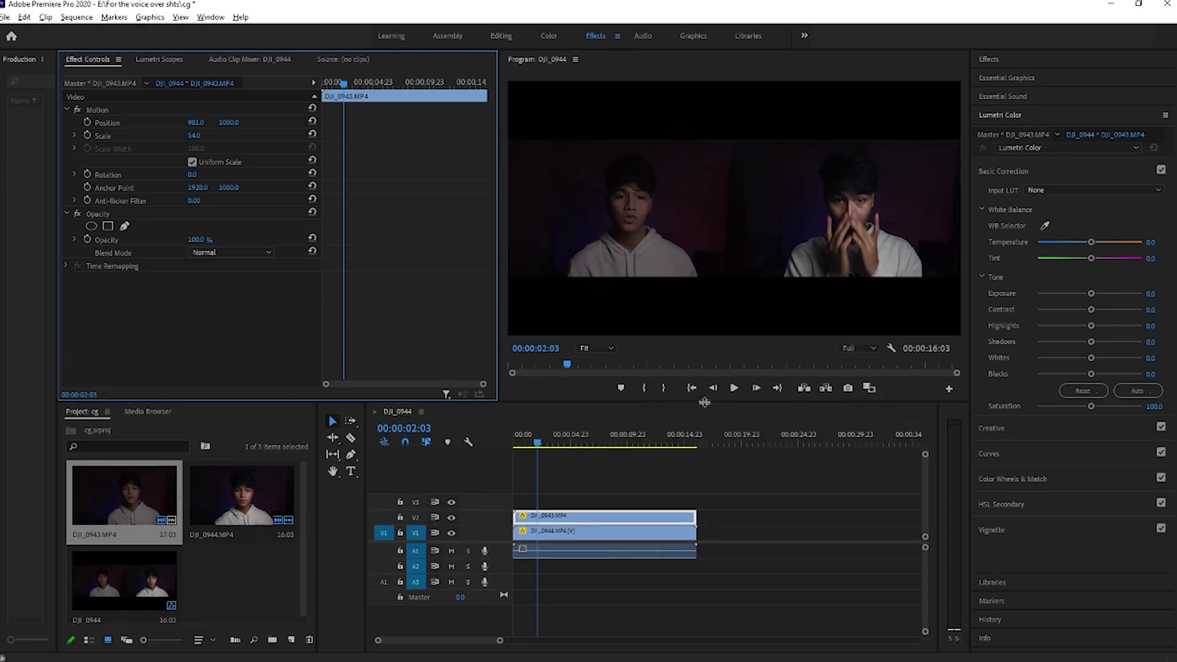
drag(498, 302, 297, 309)
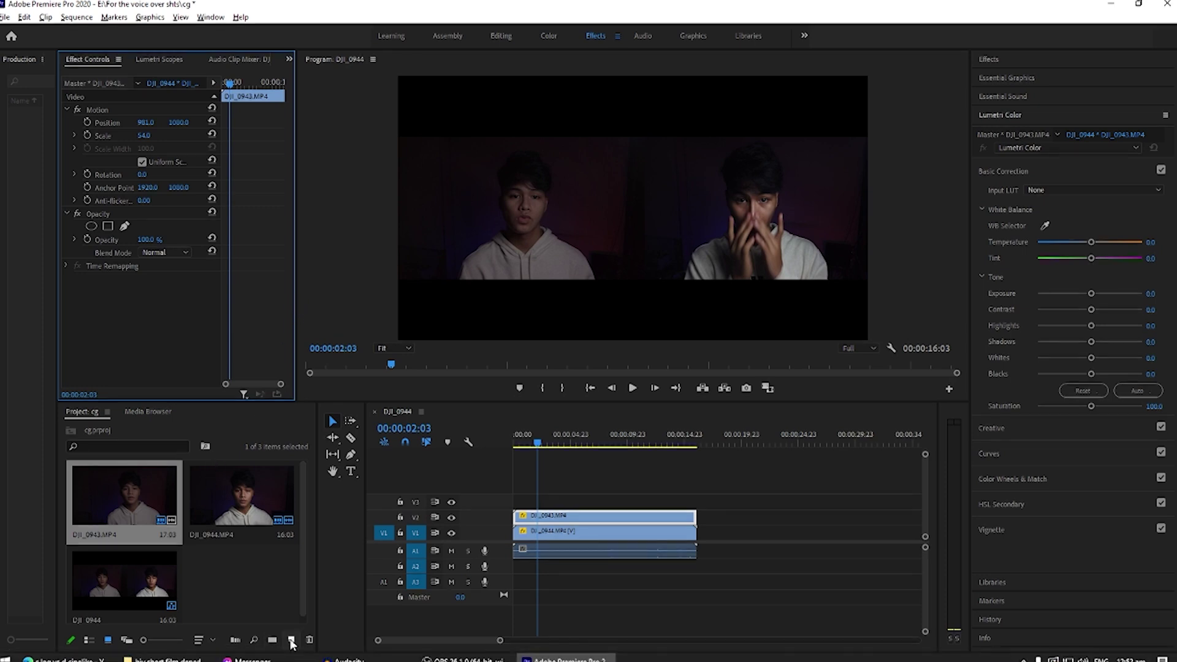
click(291, 639)
click(366, 527)
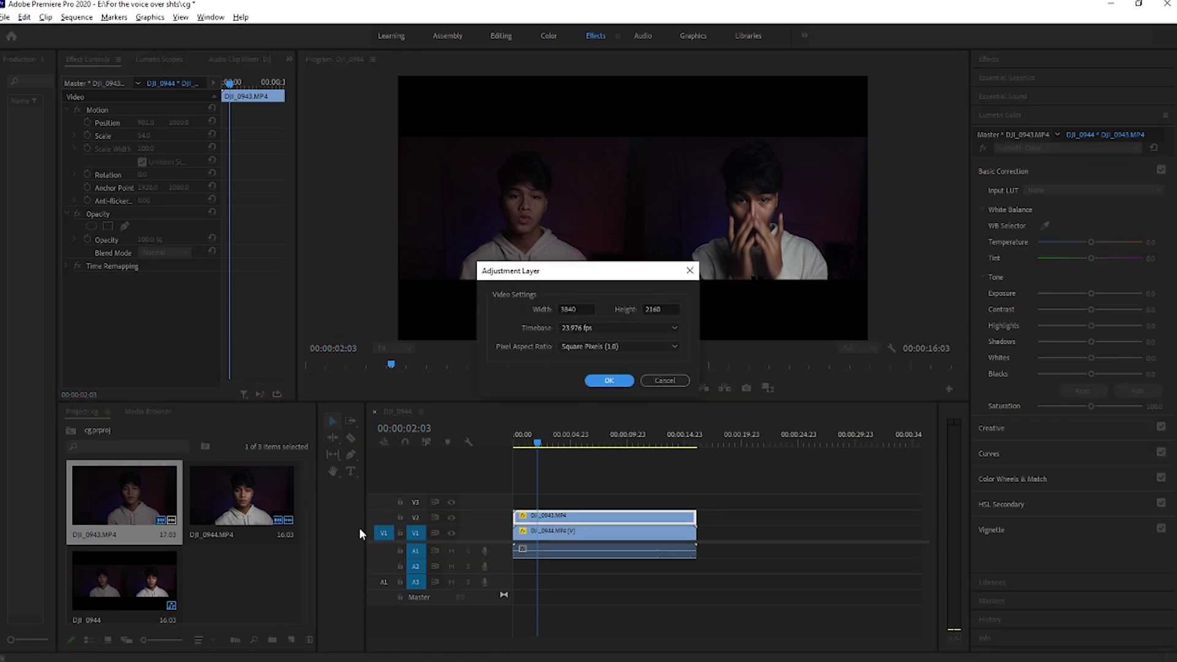
click(610, 380)
drag(270, 573, 697, 499)
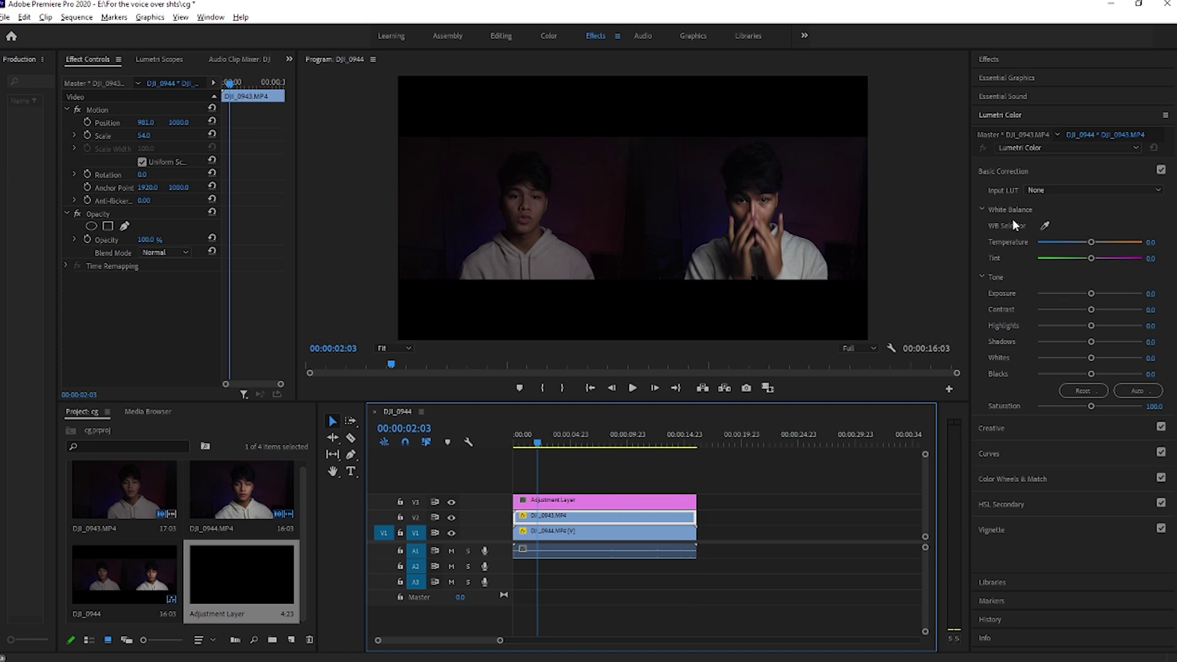
Step: Brighten the DJI_0943.MP4 clip with a Lumetri exposure of 1.5 and set its contrast to 1.2
click(1013, 116)
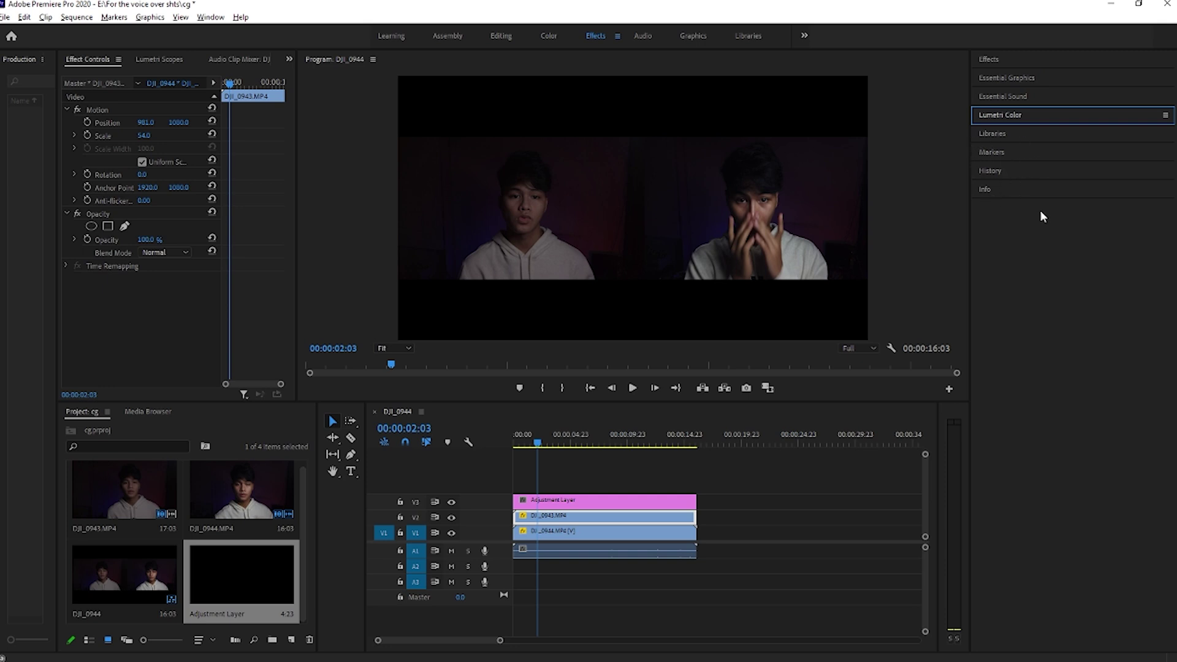
click(1017, 115)
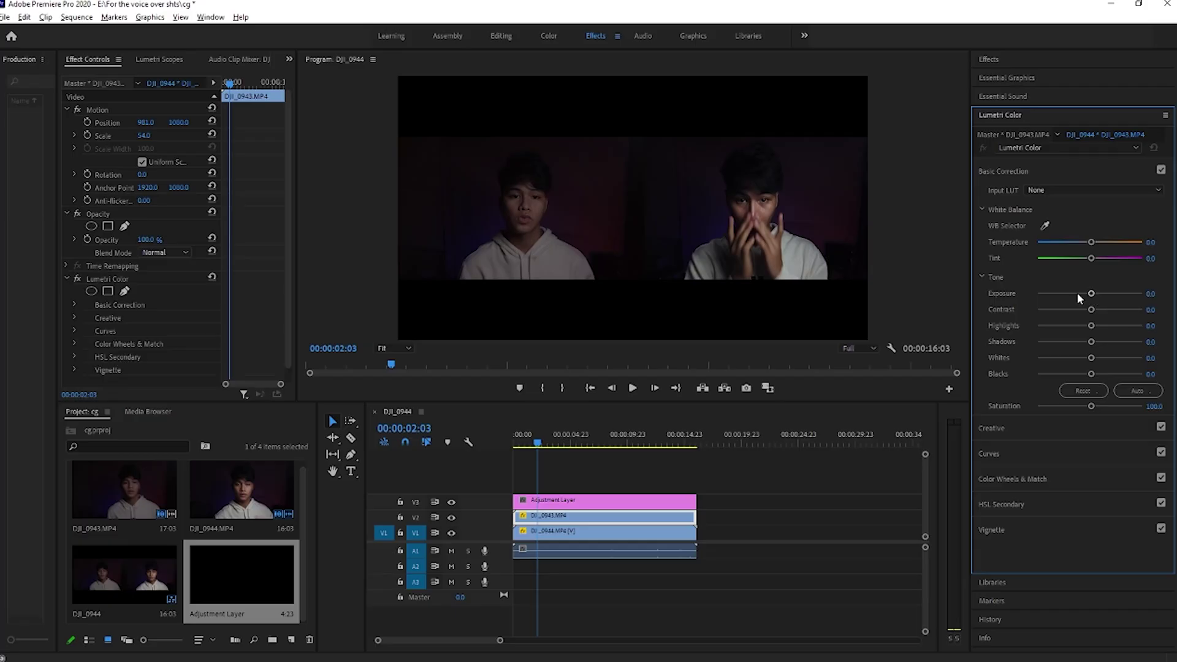
drag(1080, 298, 1110, 299)
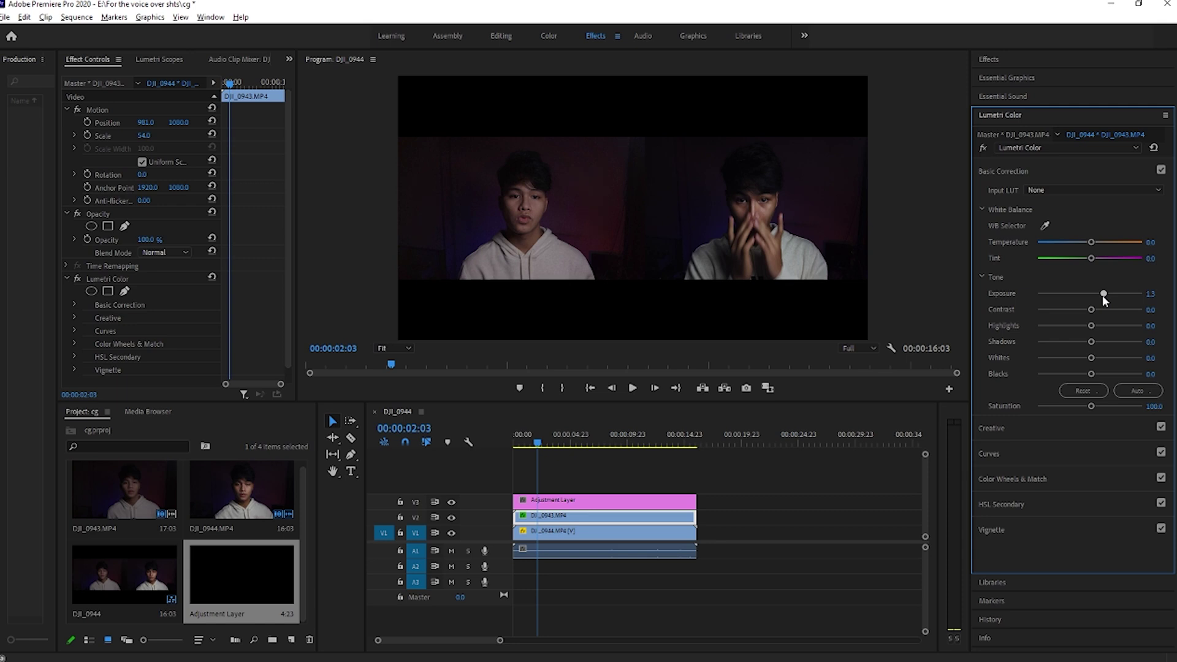
mouse_move(1091, 310)
mouse_down()
mouse_move(1111, 314)
mouse_move(1089, 310)
mouse_up()
Step: Apply the "(recommended)Studio" LUT file from the "(personal use only) LUT's" folder as the adjustment layer's creative look
click(626, 504)
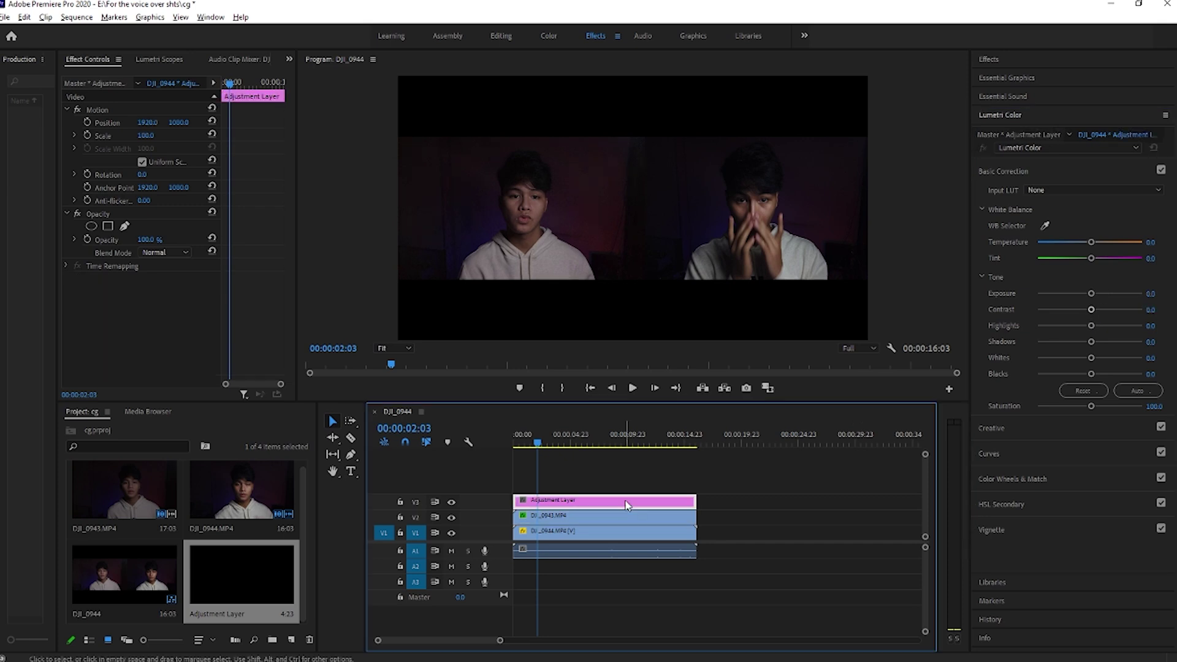
click(1050, 171)
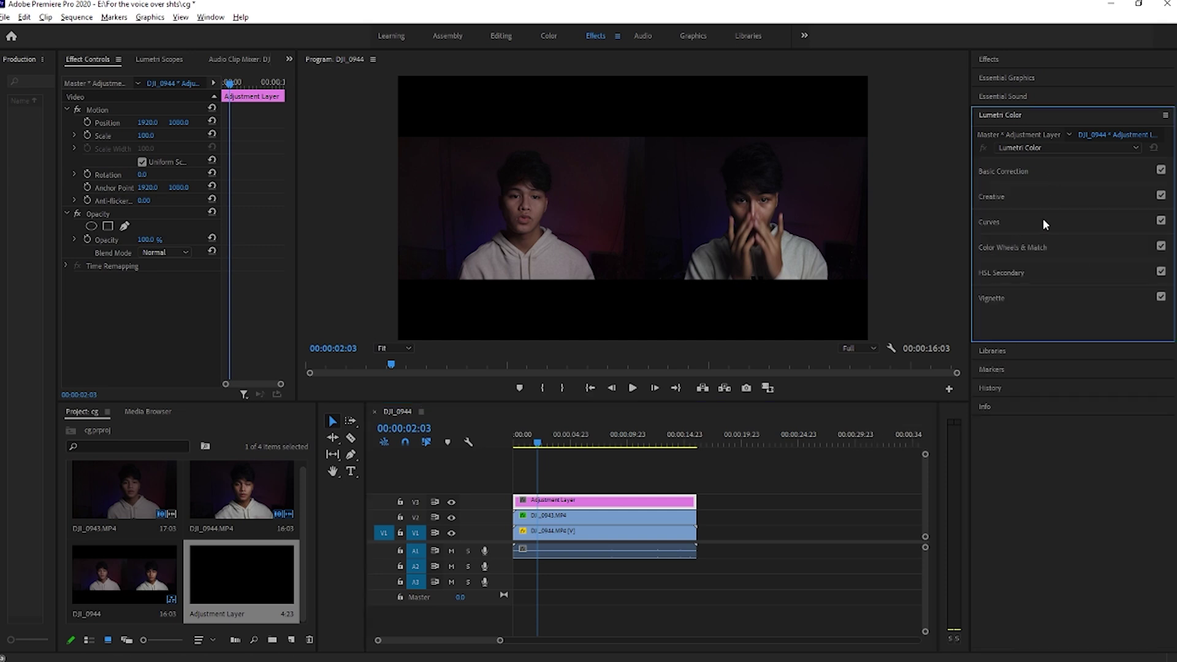
click(1023, 193)
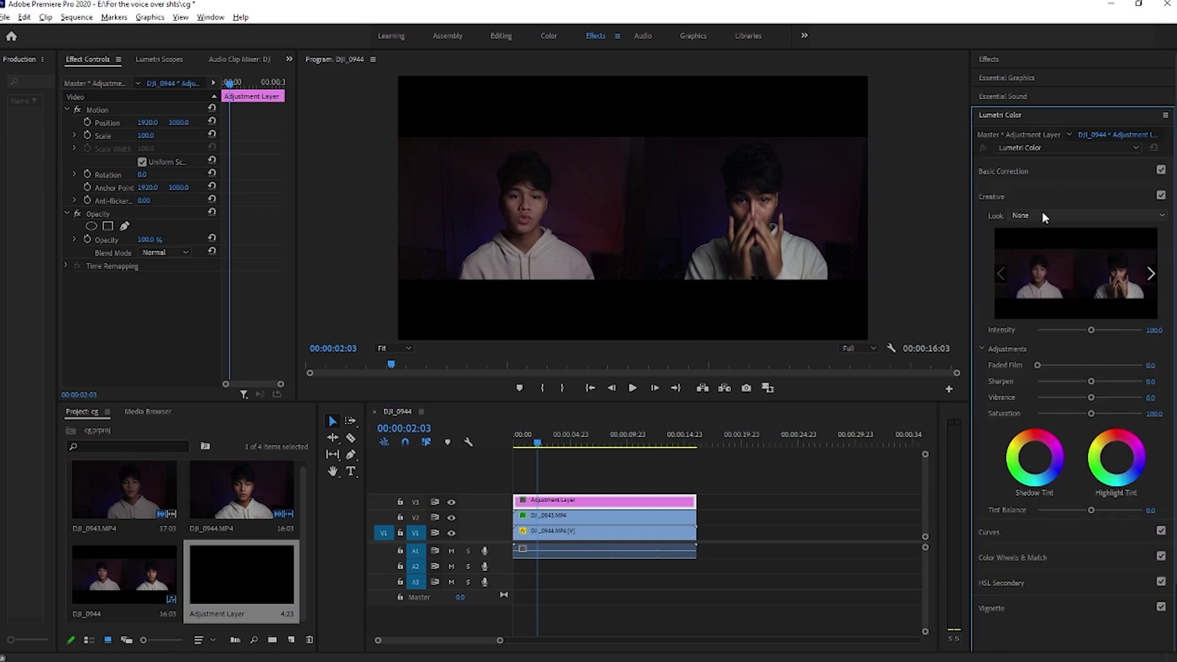
click(1044, 216)
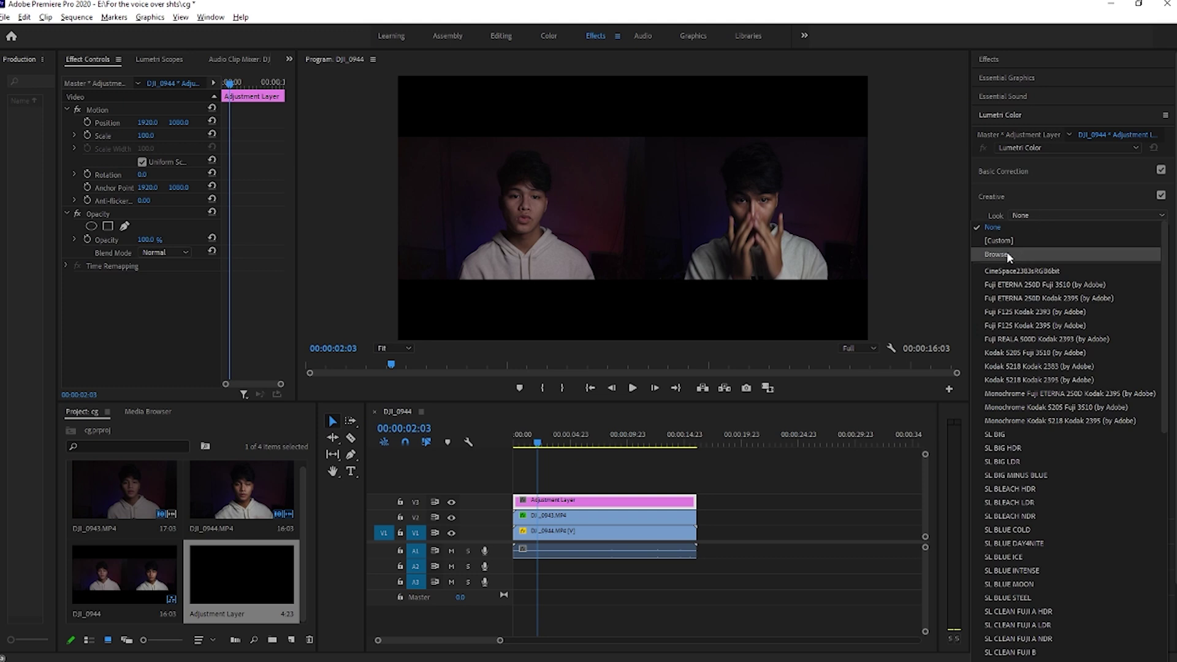
click(993, 200)
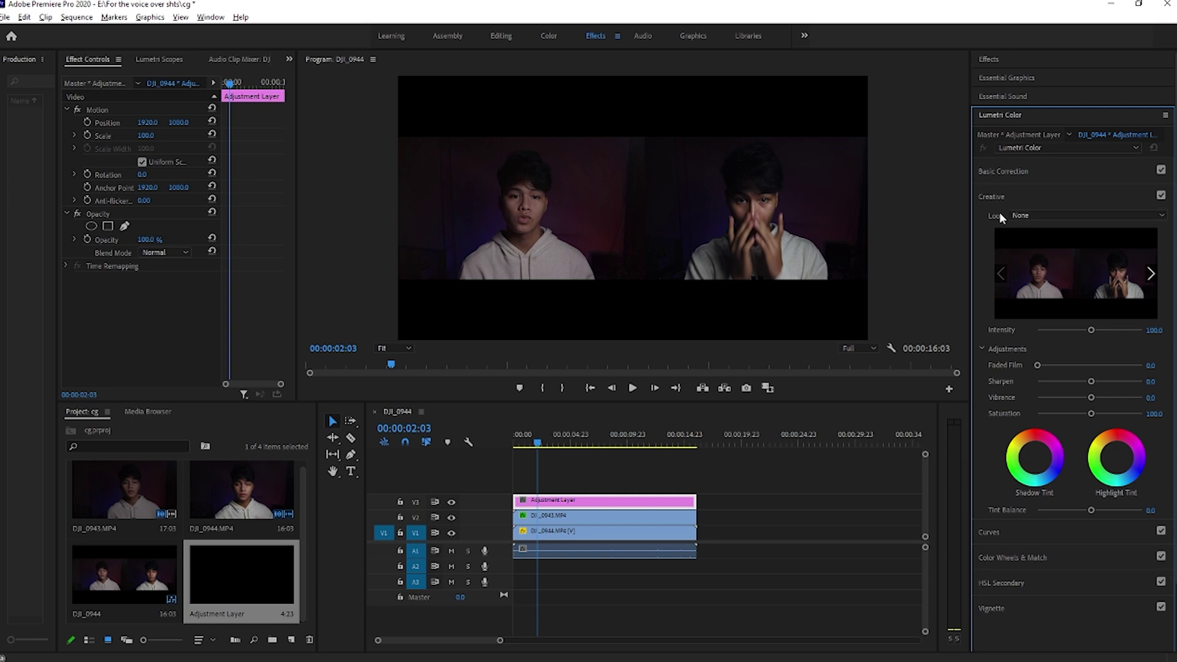
click(1054, 216)
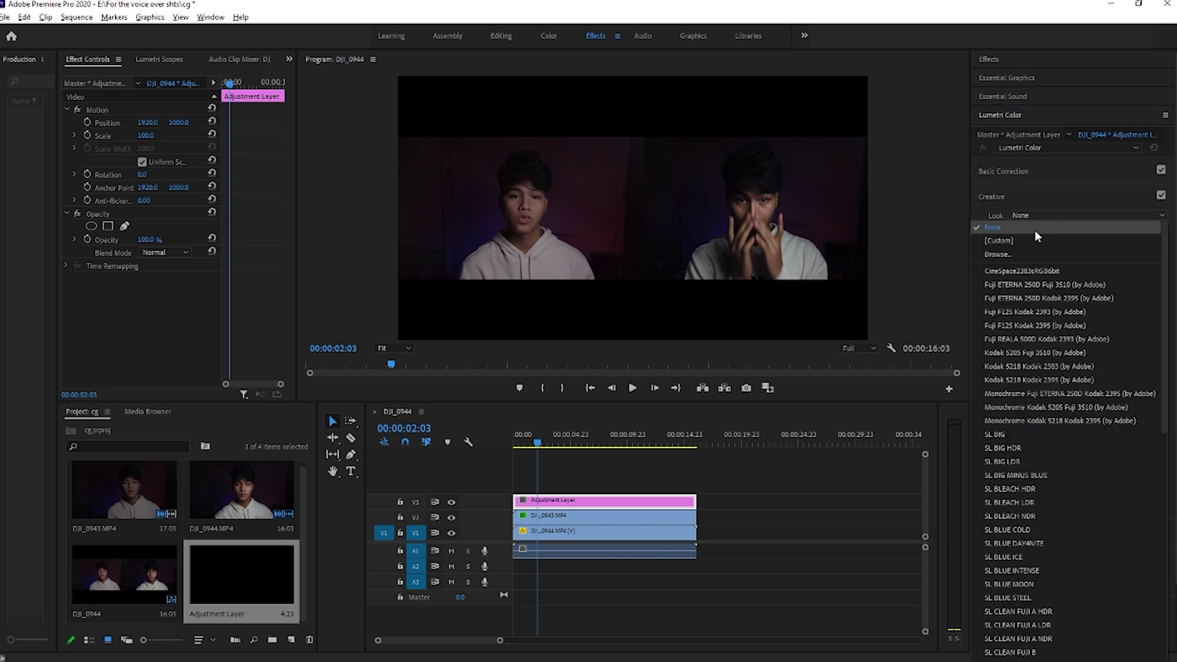
click(1001, 251)
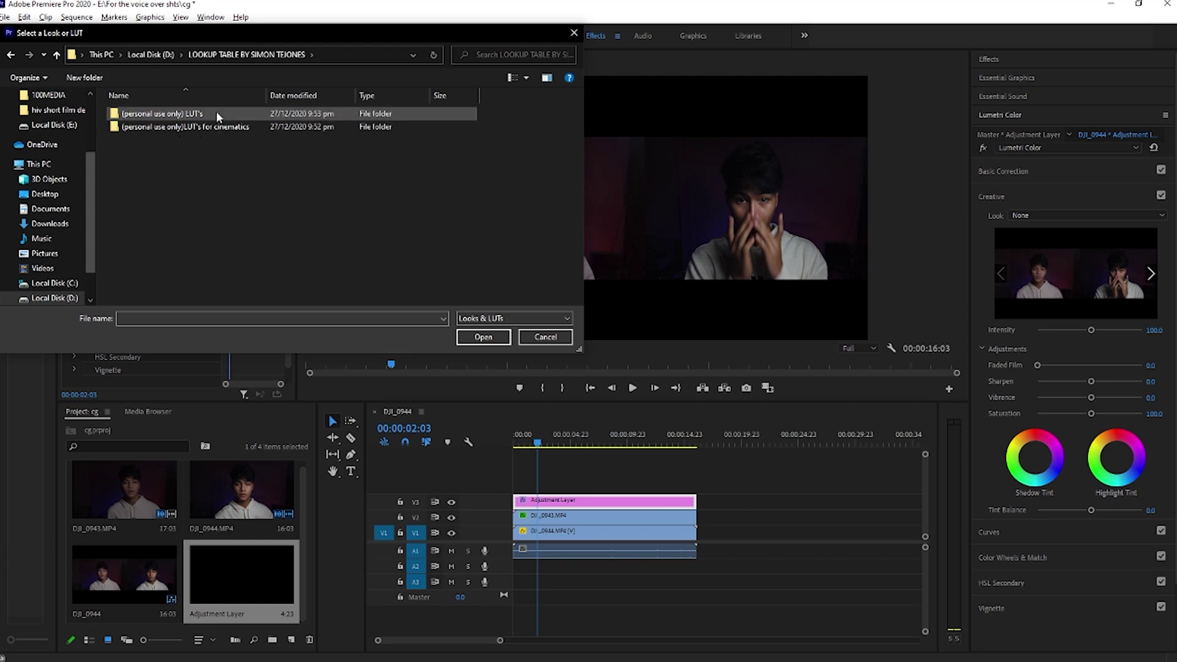
double_click(195, 112)
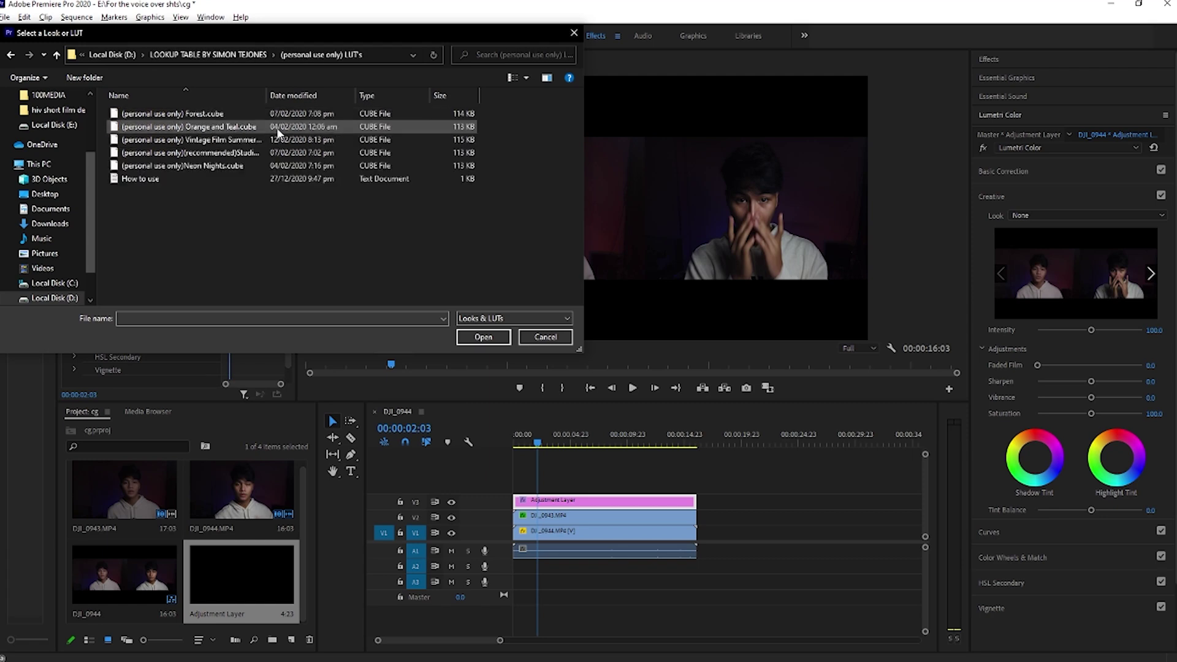
double_click(235, 157)
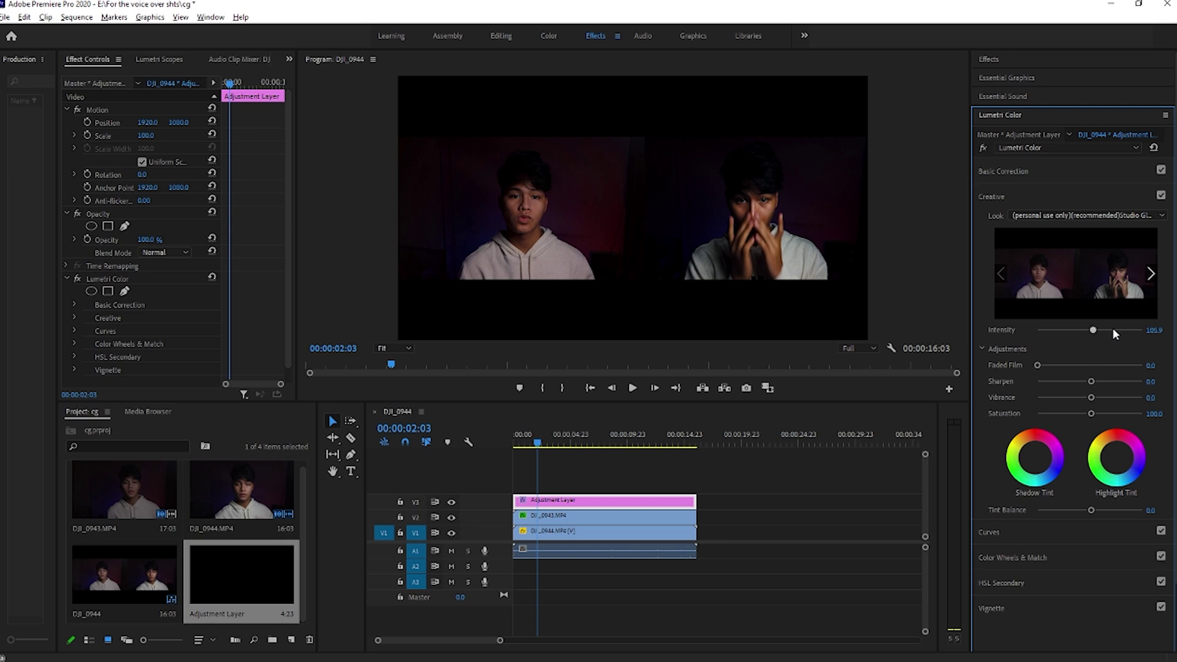
Step: Raise the intensity of the adjustment layer's creative look to 124.7
click(1129, 330)
click(1110, 331)
drag(1110, 331, 1108, 331)
drag(1108, 332, 1102, 332)
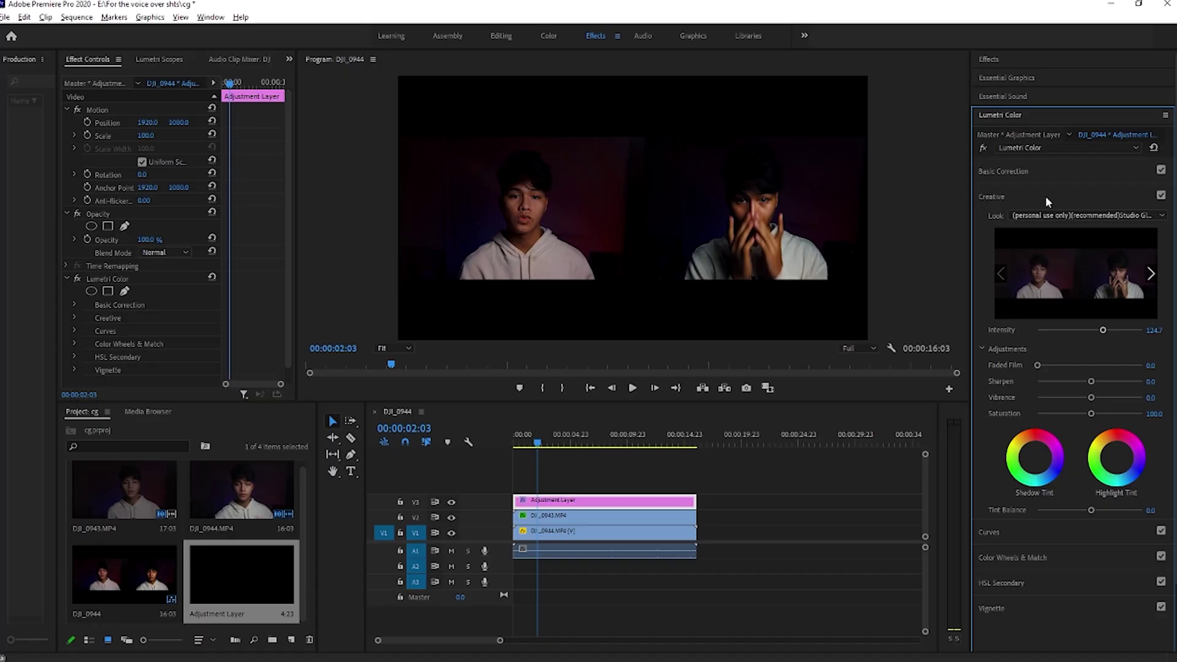
Step: Set the contrast of the DJI_0943.MP4 clip to 16.5 in its basic correction
click(576, 517)
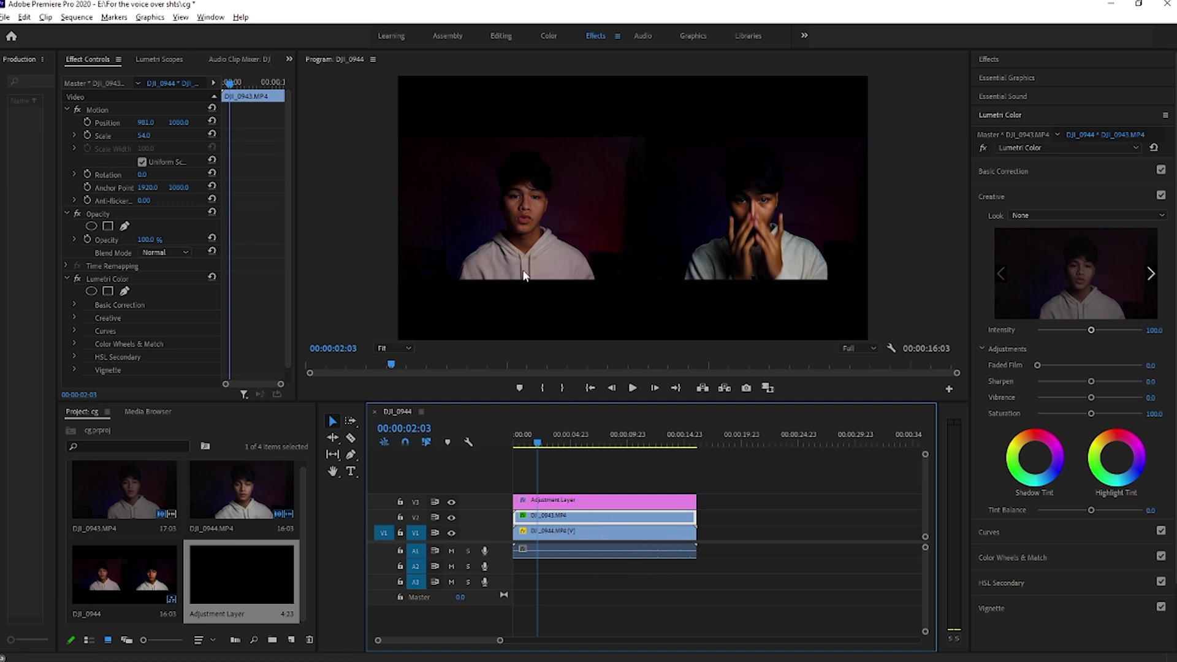
click(1067, 170)
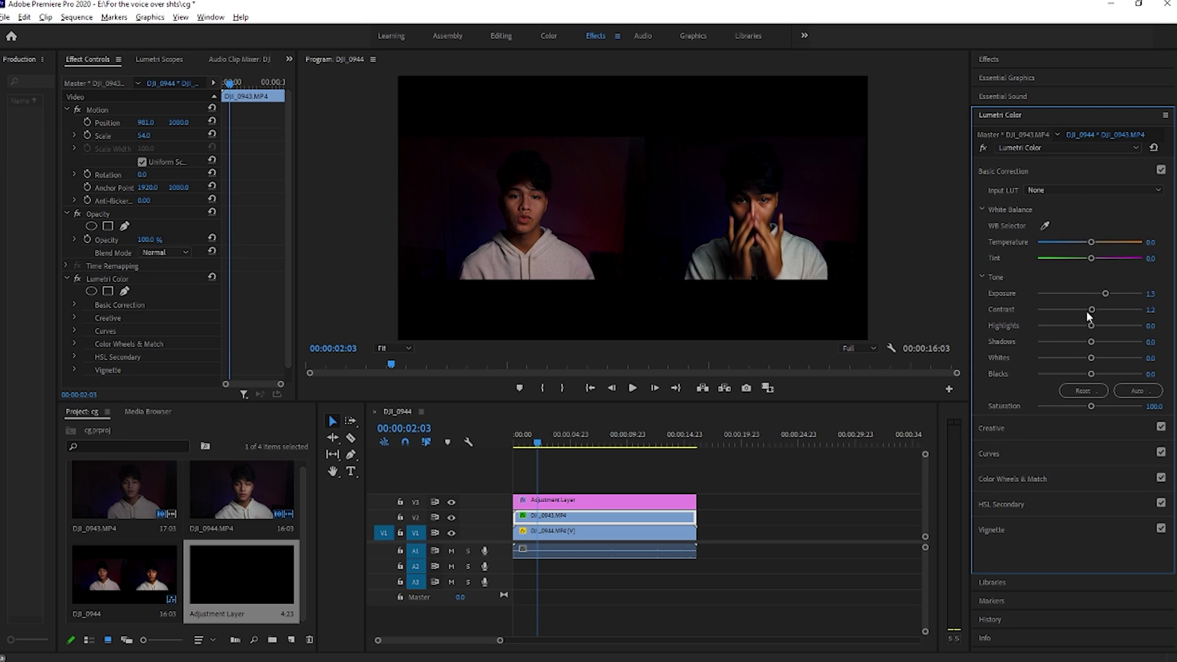
drag(1091, 309, 1124, 312)
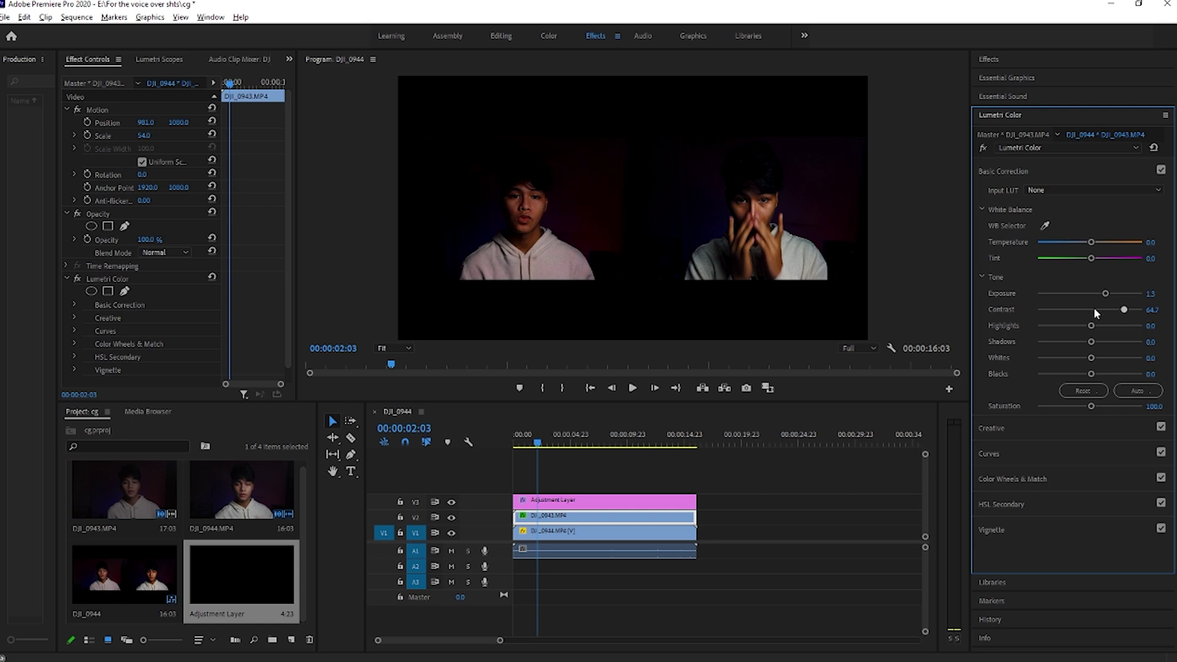
drag(1091, 308, 1097, 309)
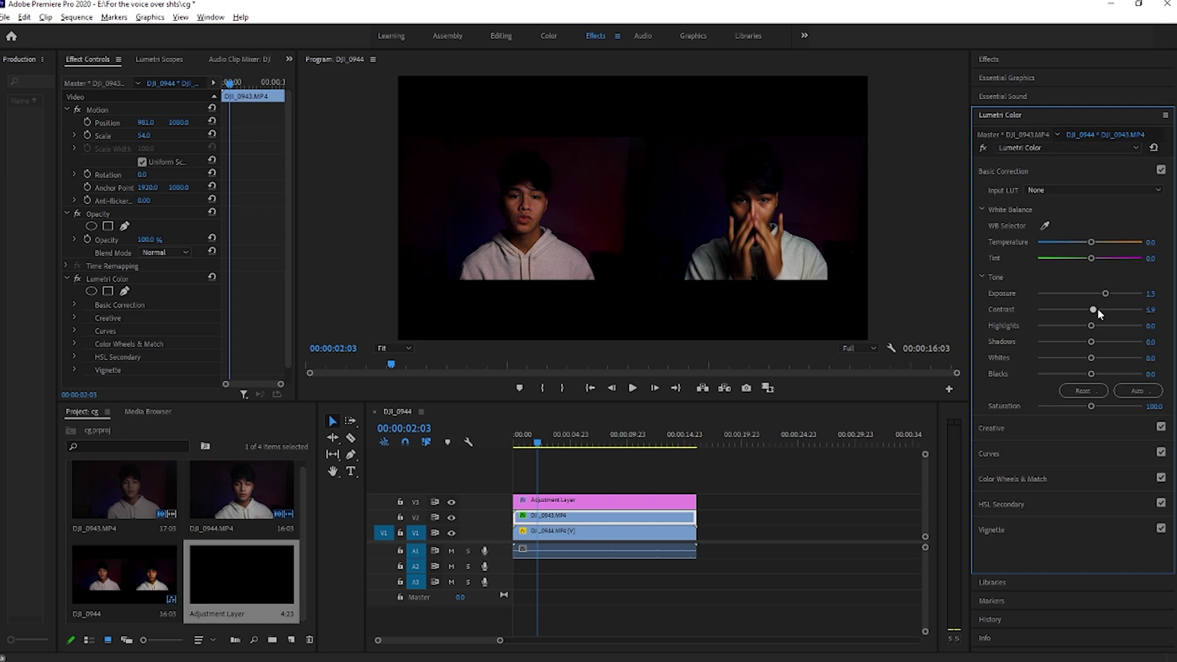
click(1097, 309)
Step: Lower the shadows of the DJI_0943.MP4 clip to -28.2
drag(1092, 342, 1109, 343)
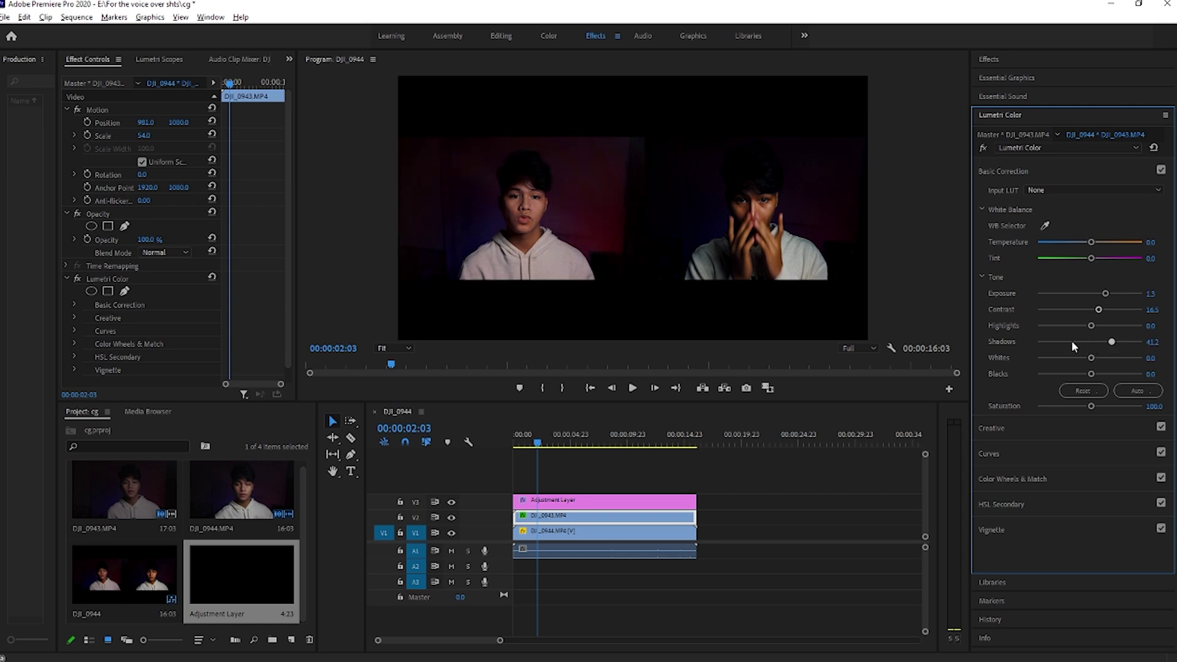
click(1040, 341)
click(1070, 342)
drag(1072, 342, 1074, 342)
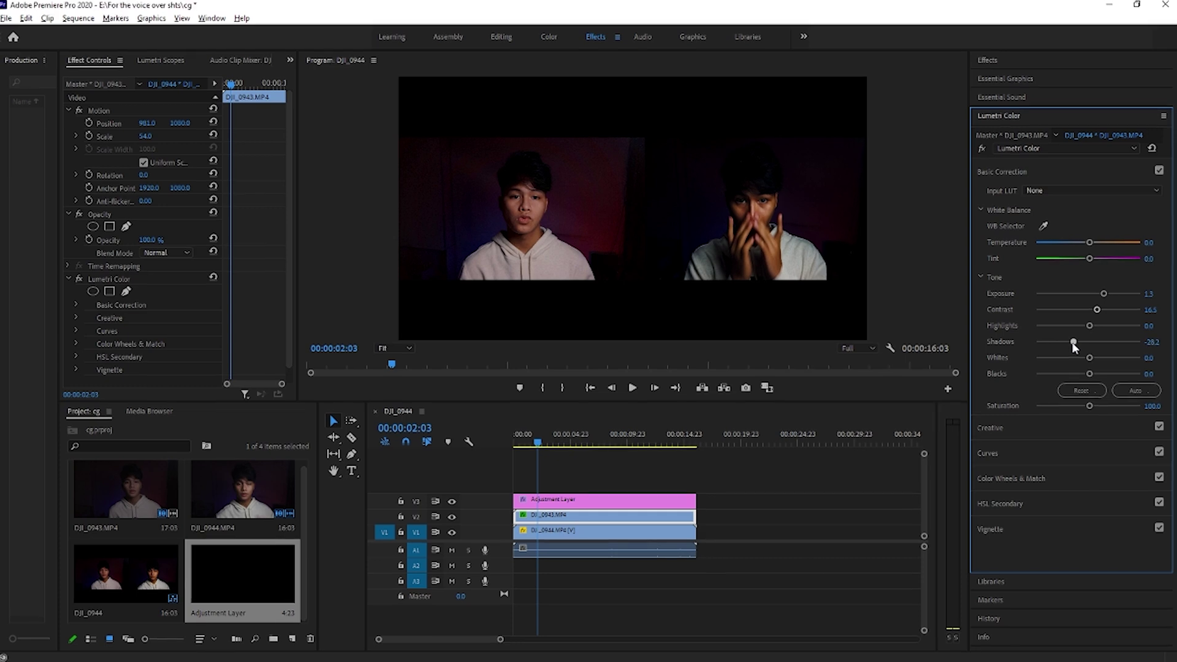
Step: Set the DJI_0943.MP4 clip's highlights to 30.6, whites to 18.8, blacks to 1.2 and exposure to 1.6
click(1097, 325)
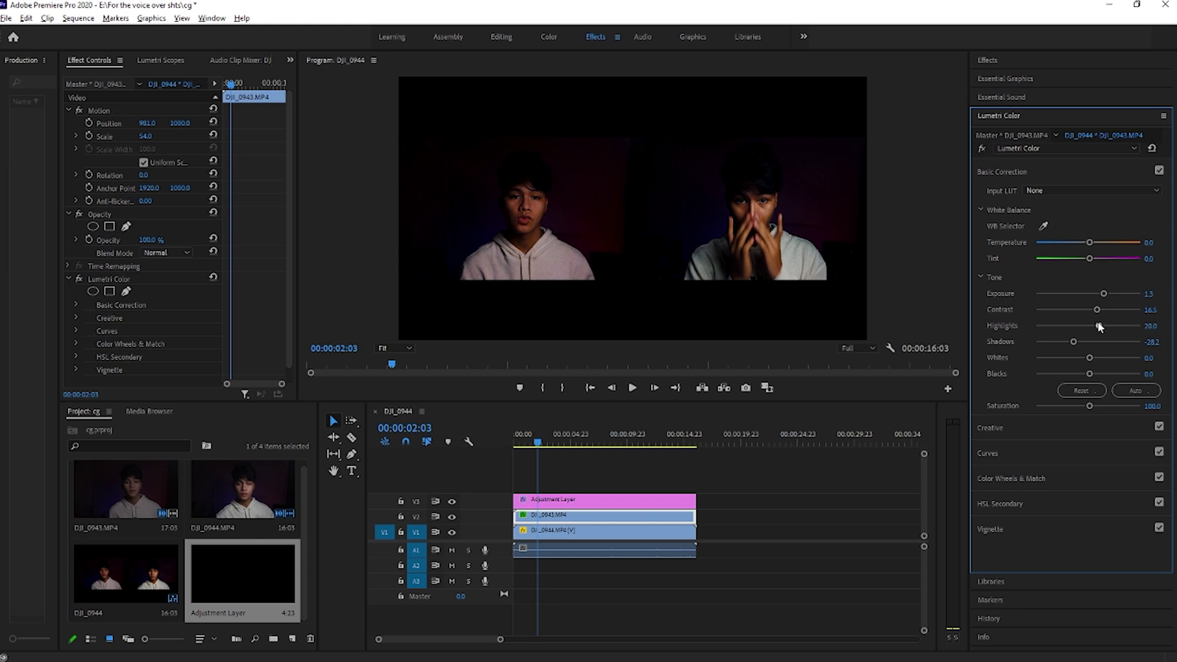
click(1097, 357)
click(1090, 374)
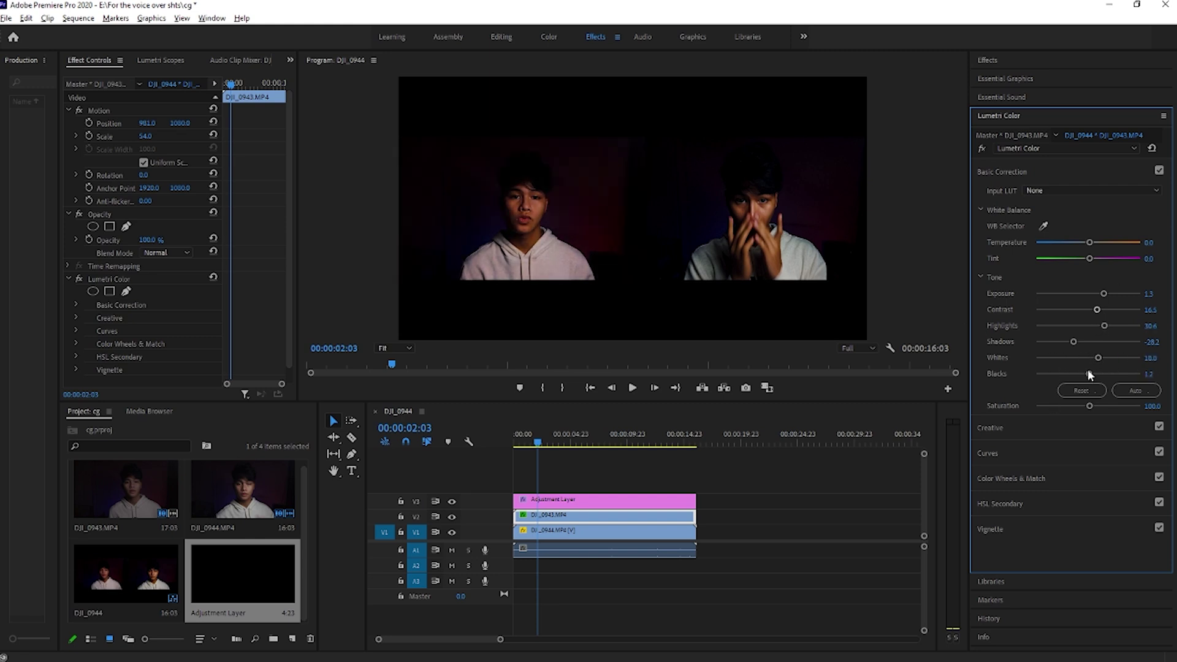
click(1102, 294)
click(1103, 295)
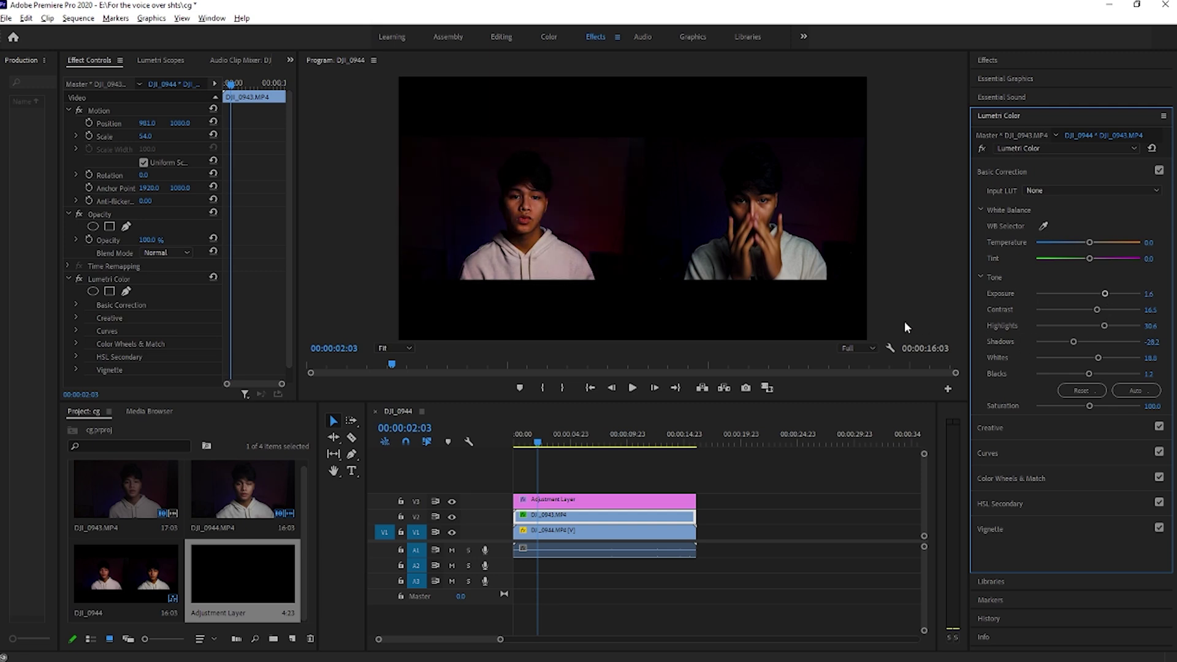
click(983, 274)
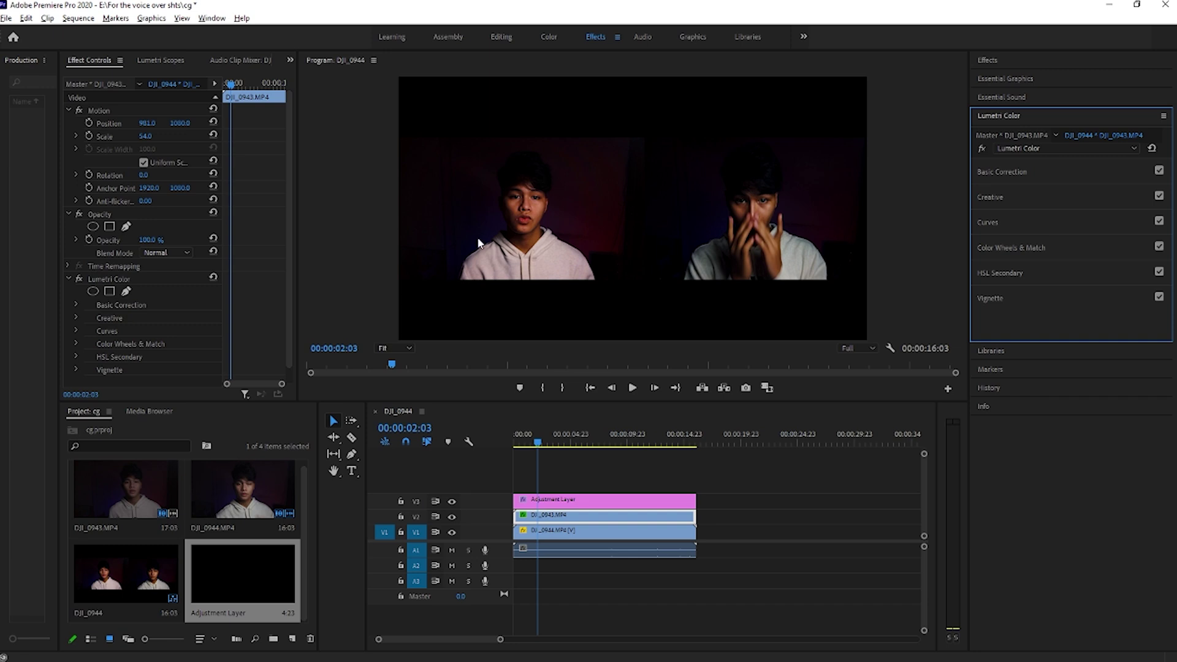
Step: Set the DJI_0944.MP4 clip's exposure to 1.5 and contrast to 15.3, and fine-tune its shadows
click(788, 219)
click(1027, 174)
drag(1089, 297, 1111, 310)
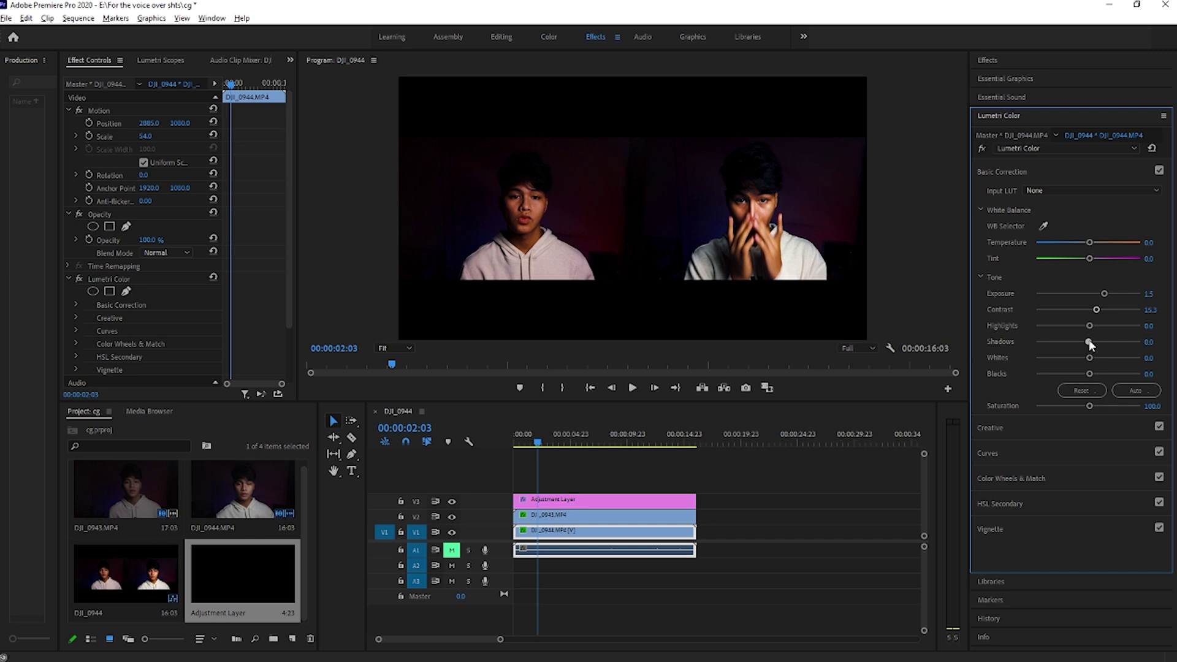
mouse_move(1092, 341)
mouse_down()
mouse_move(1106, 328)
mouse_move(1092, 343)
mouse_up()
Step: Play back the sequence from the start to review the color grade on both clips
click(635, 402)
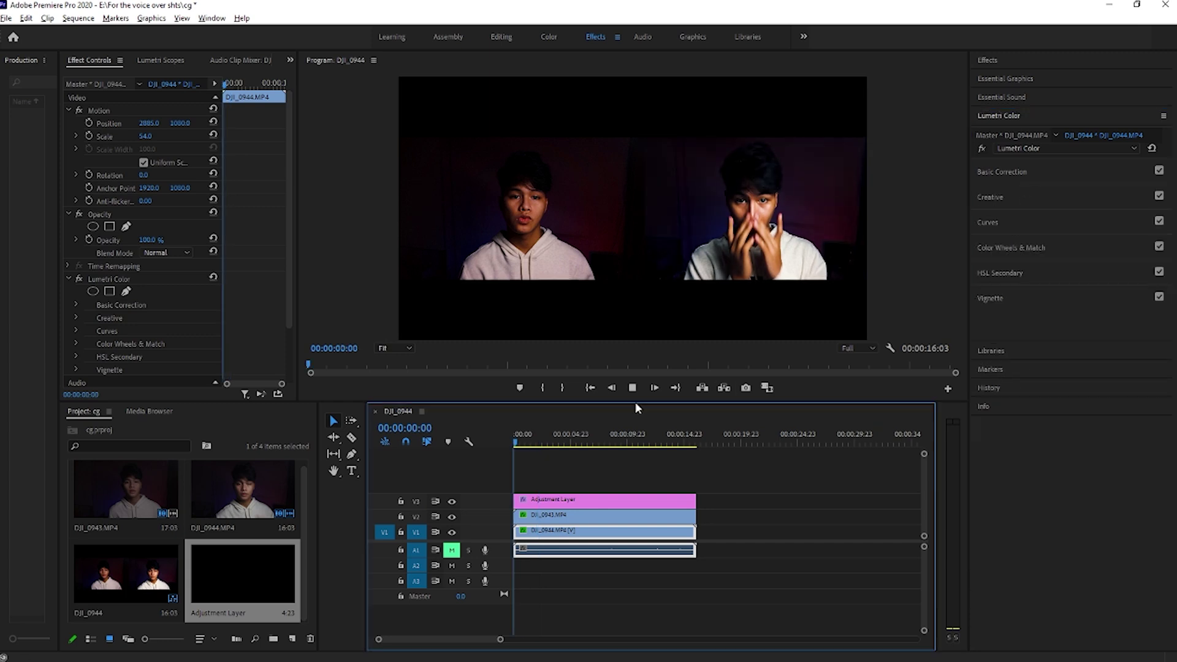
key(space)
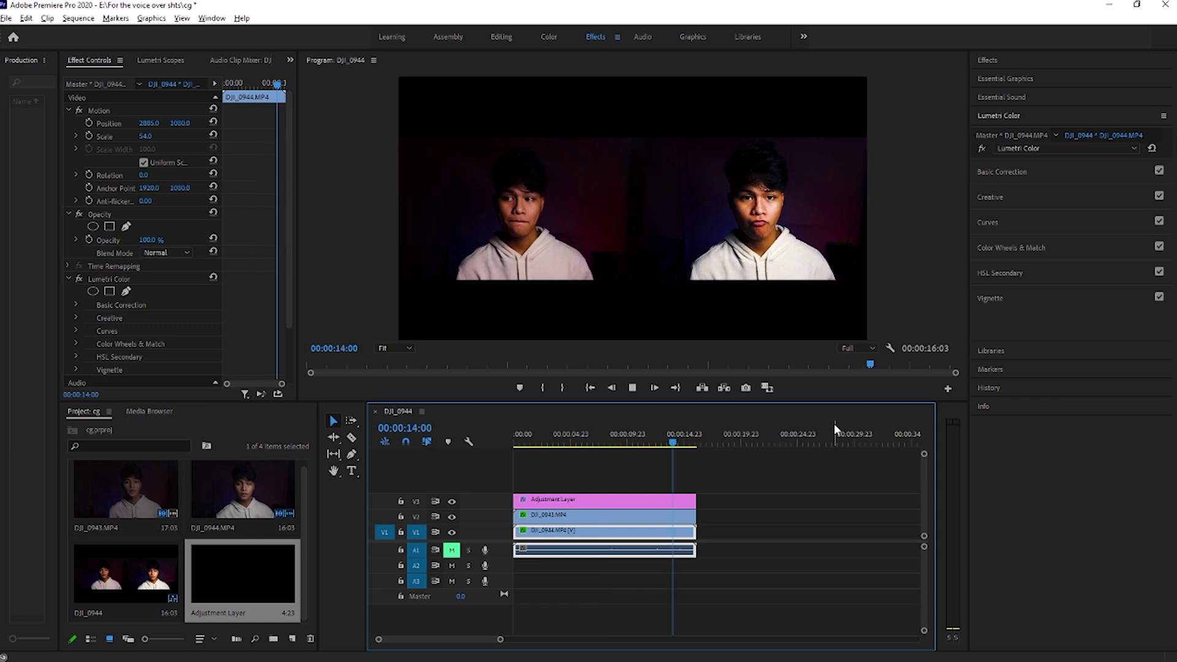
click(632, 388)
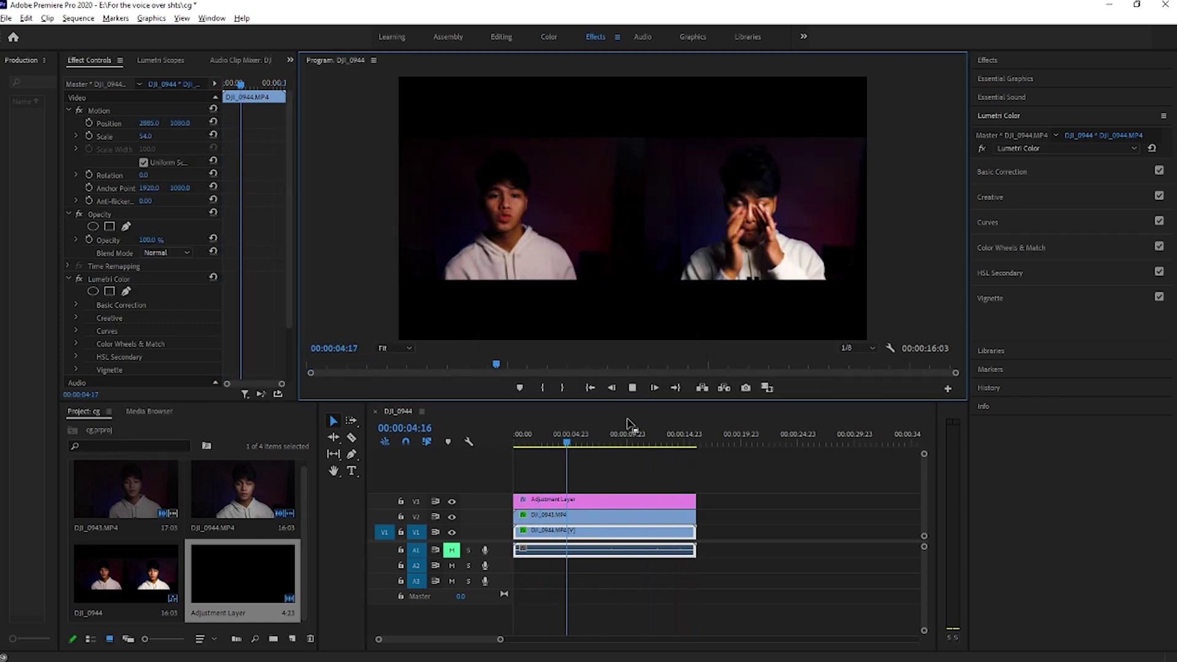
click(632, 387)
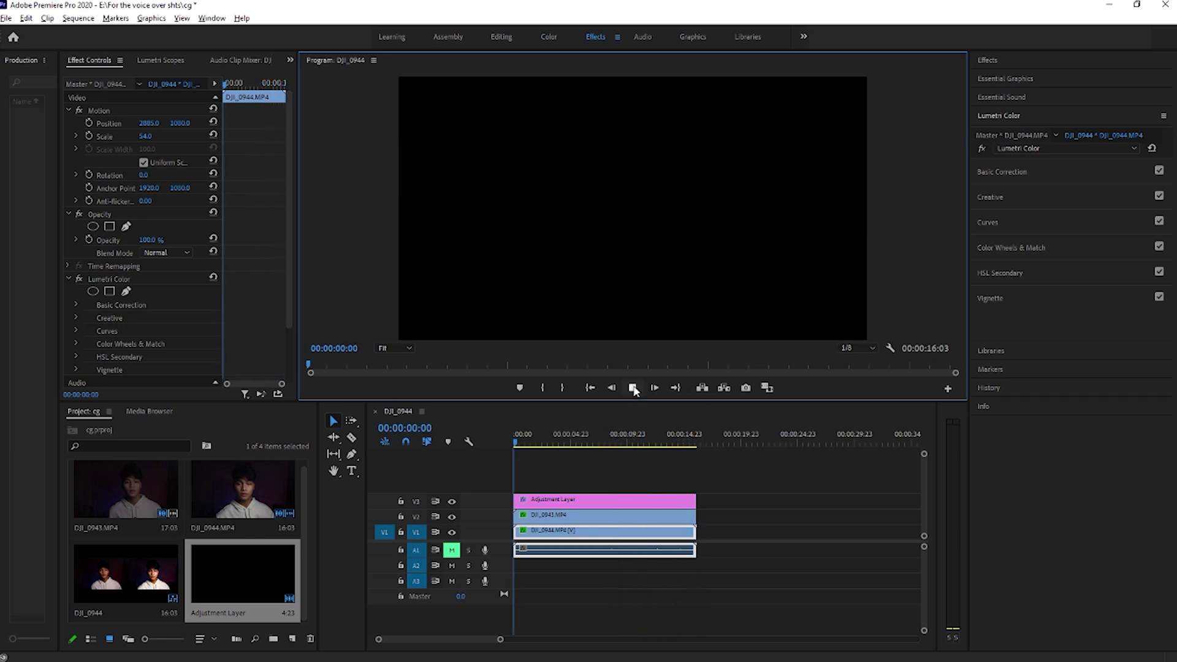
Step: Try temperatures of 51.8 and -51.8 in the adjustment layer's Basic Correction, and reset the temperature to 0.0
click(630, 437)
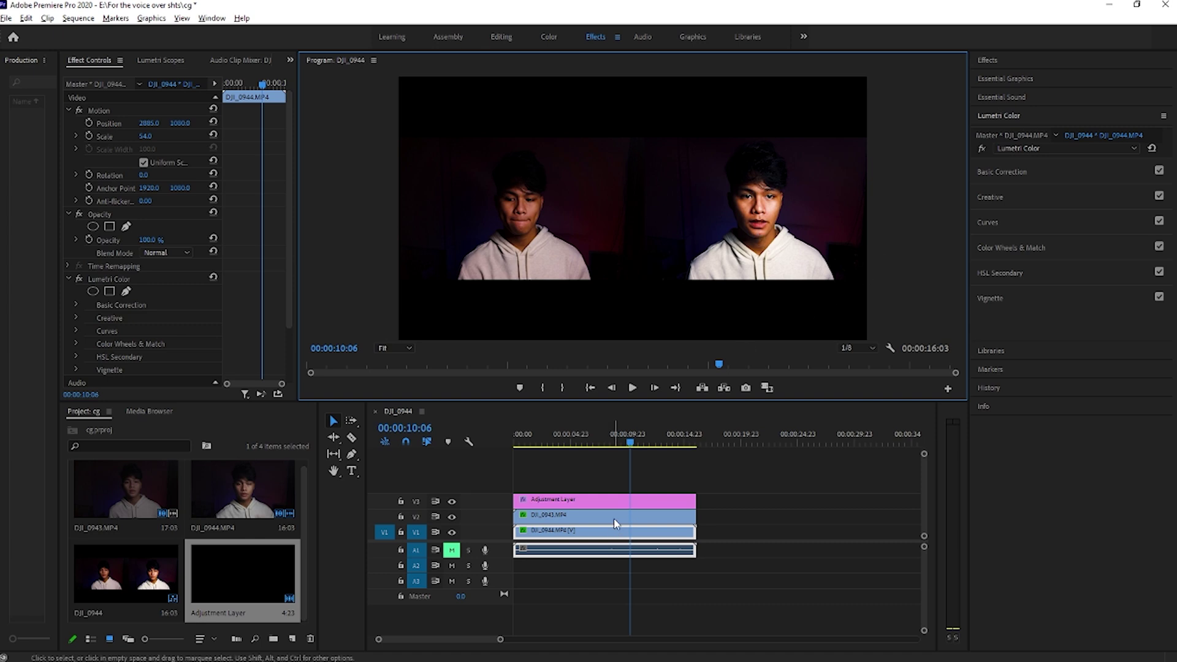
click(616, 499)
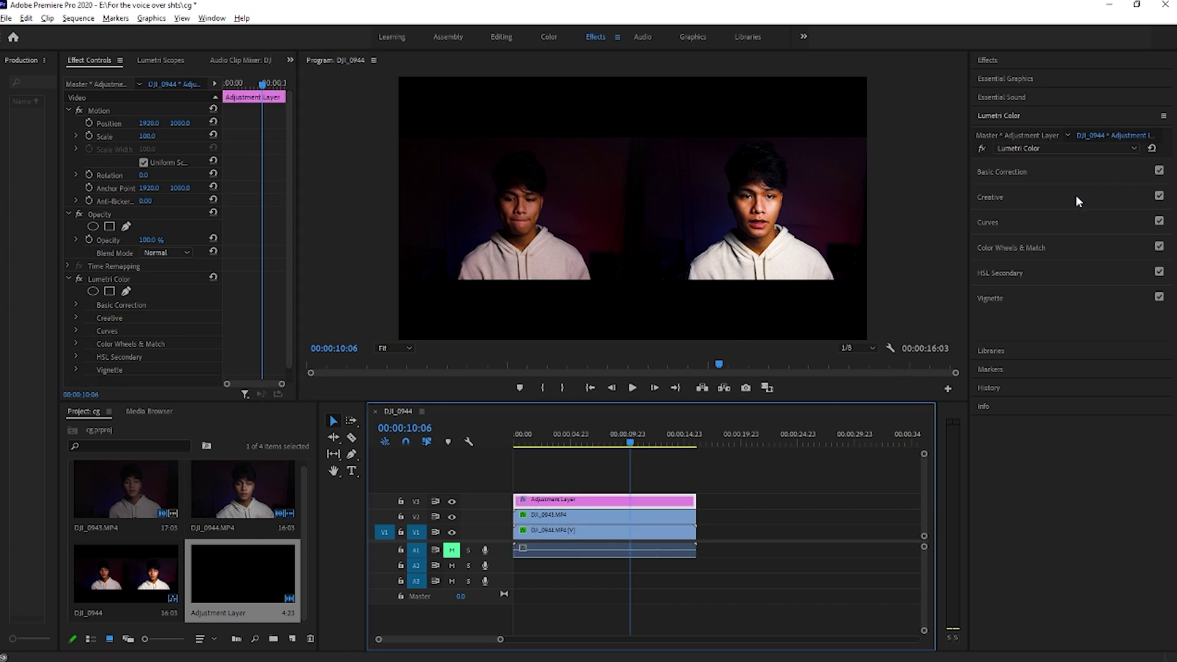
click(1033, 194)
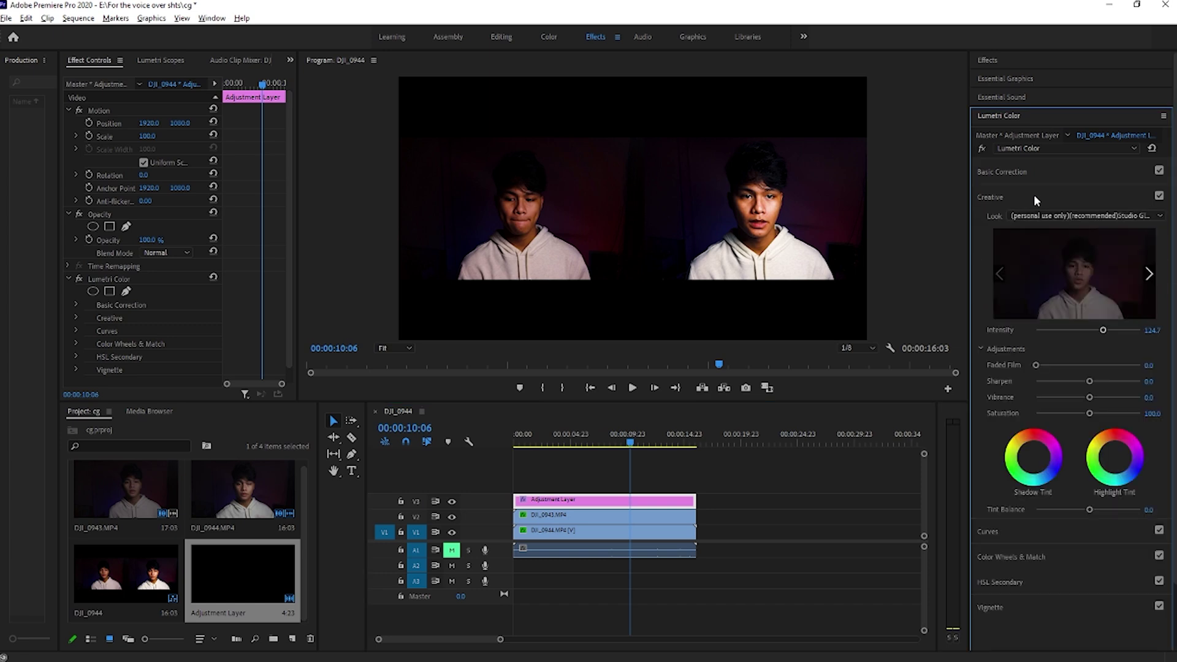
click(1002, 172)
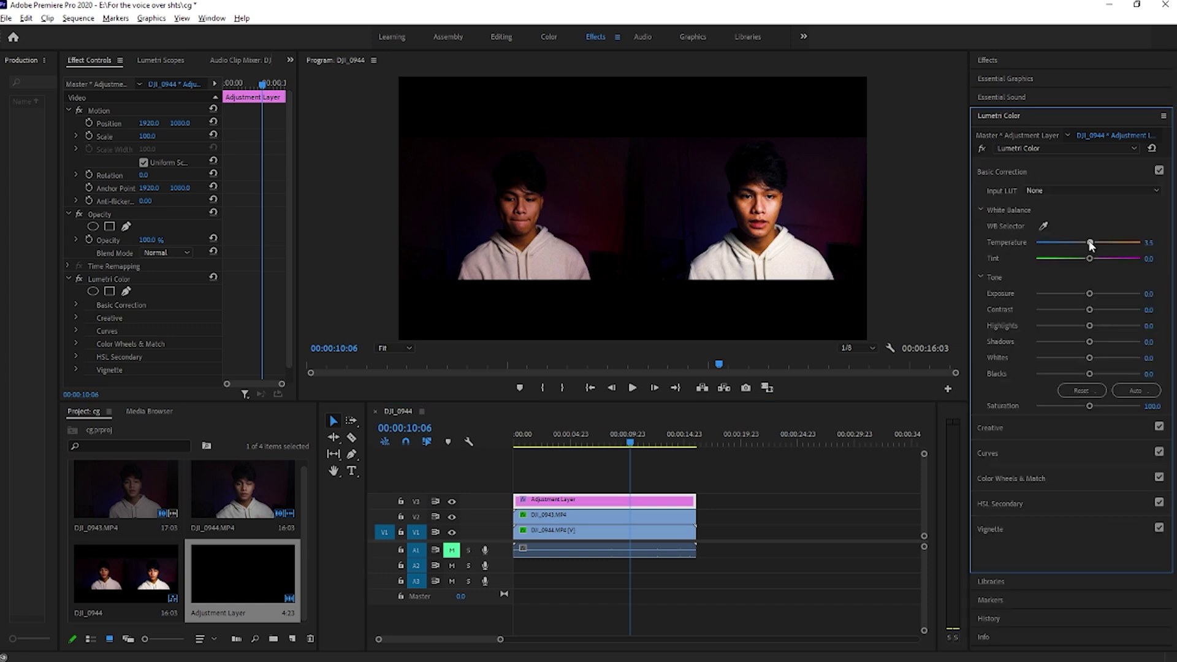
drag(1091, 241, 1115, 243)
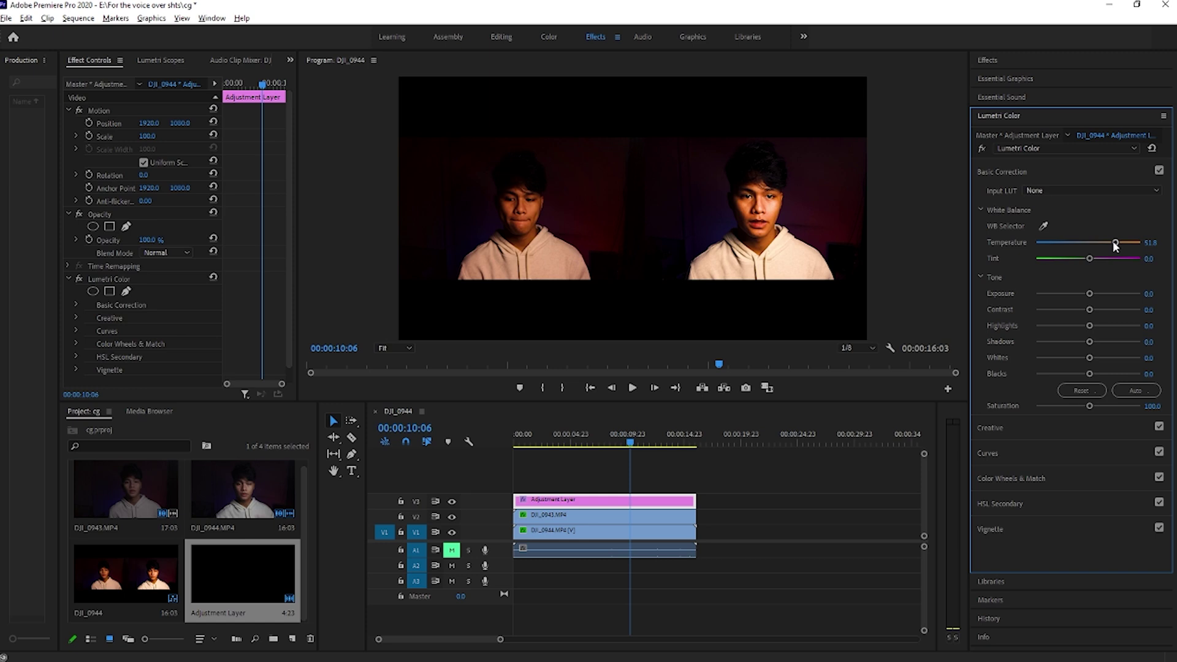
drag(1114, 244, 1060, 242)
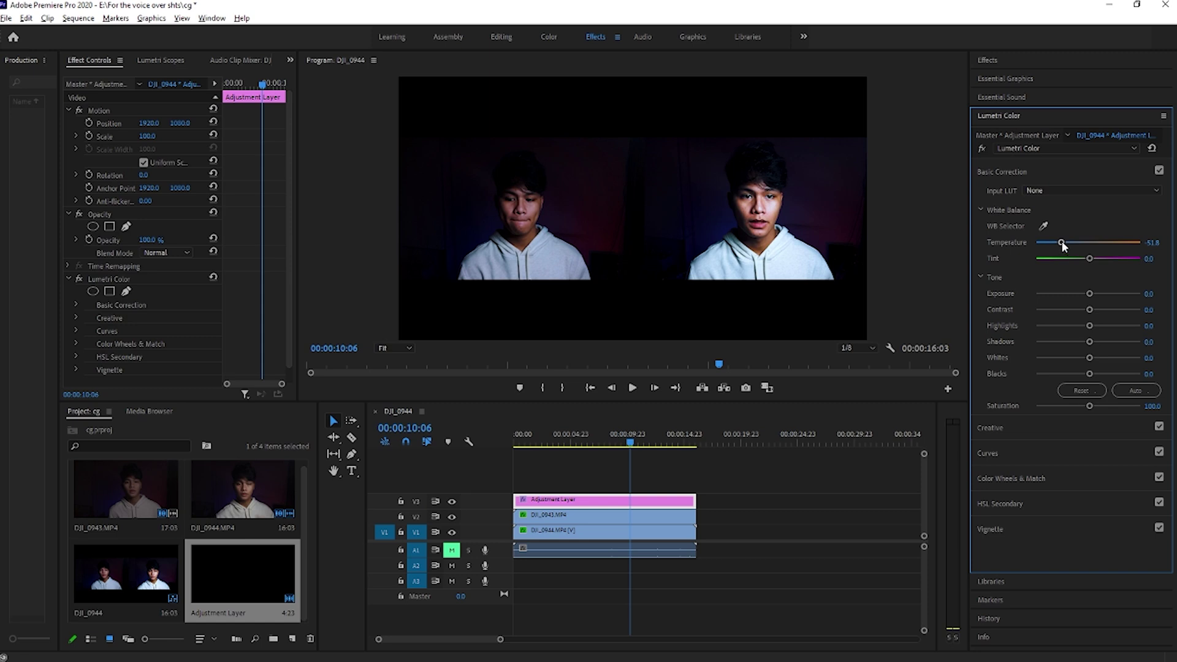
drag(1061, 242, 1069, 242)
double_click(1069, 242)
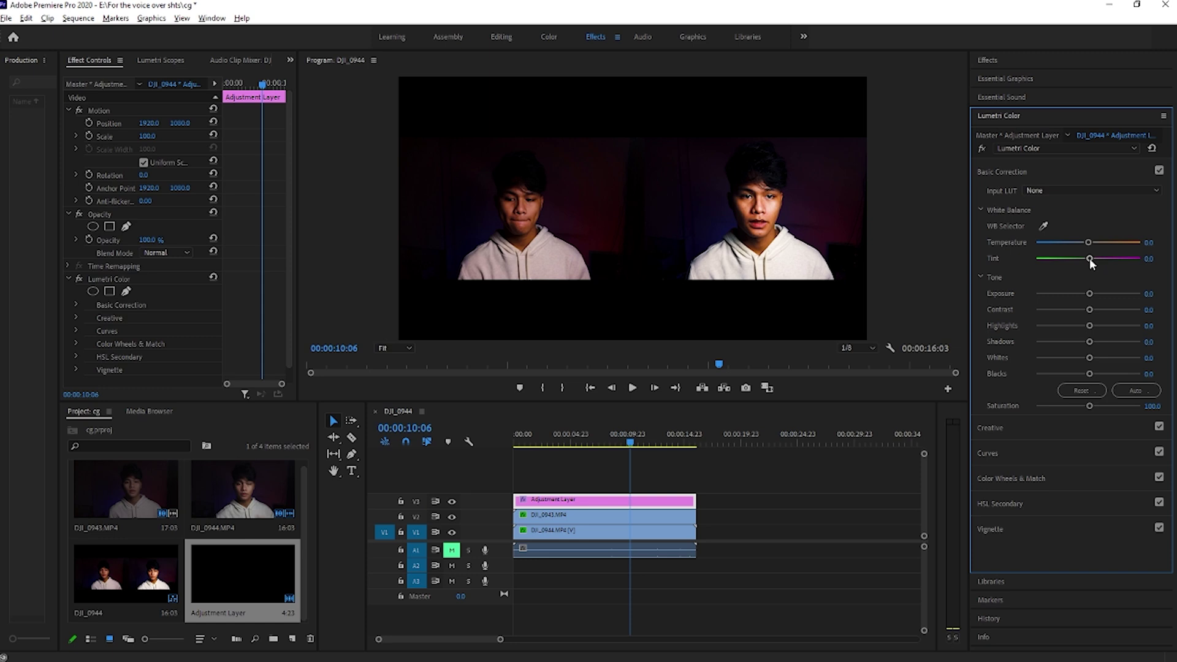
Step: Try a green tint of -35.3 on the adjustment layer, set the tint to 17.6, and scrub the sequence to check it
drag(1088, 259, 1071, 259)
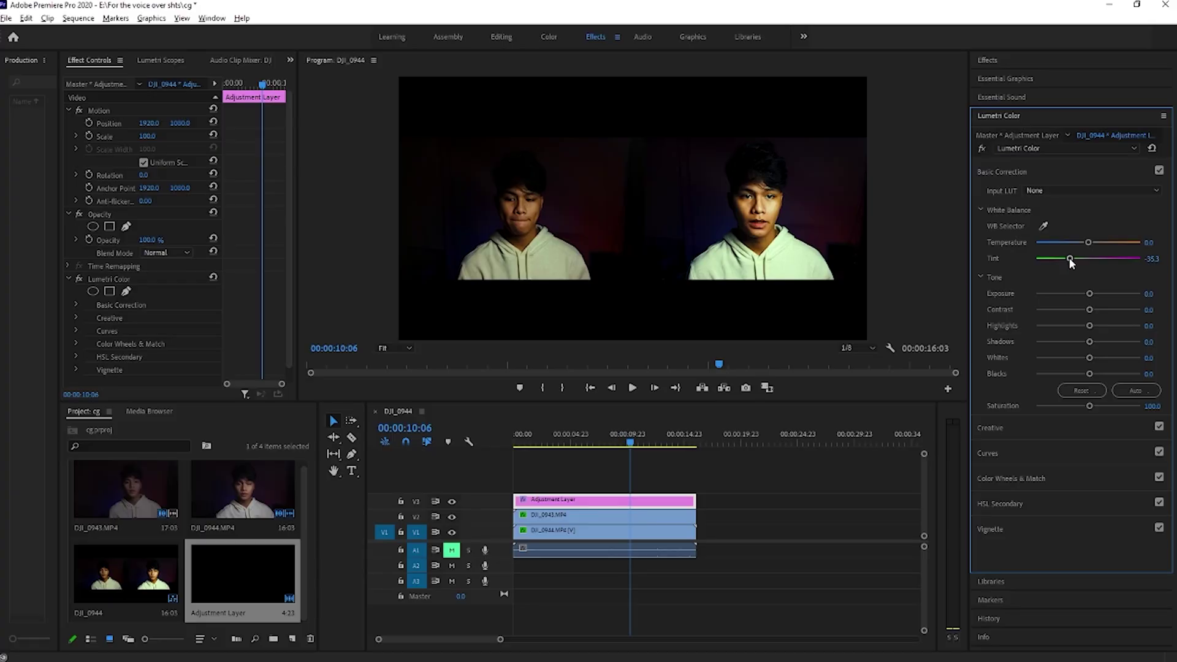
drag(1071, 258, 1097, 262)
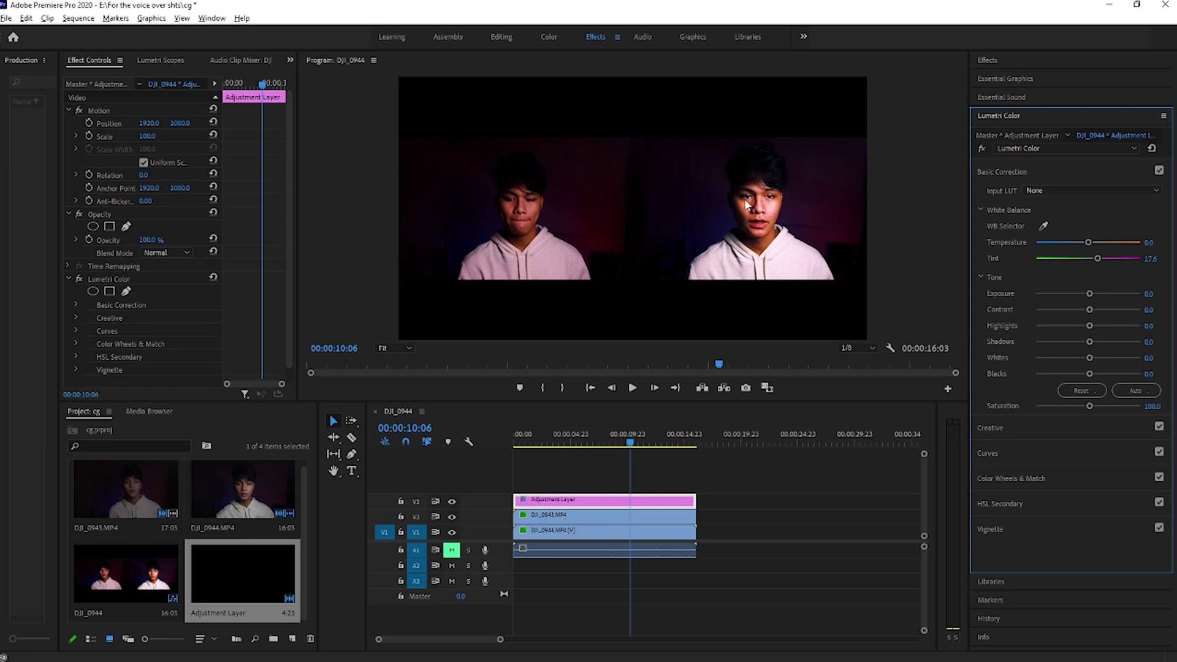
click(619, 442)
drag(618, 442, 670, 440)
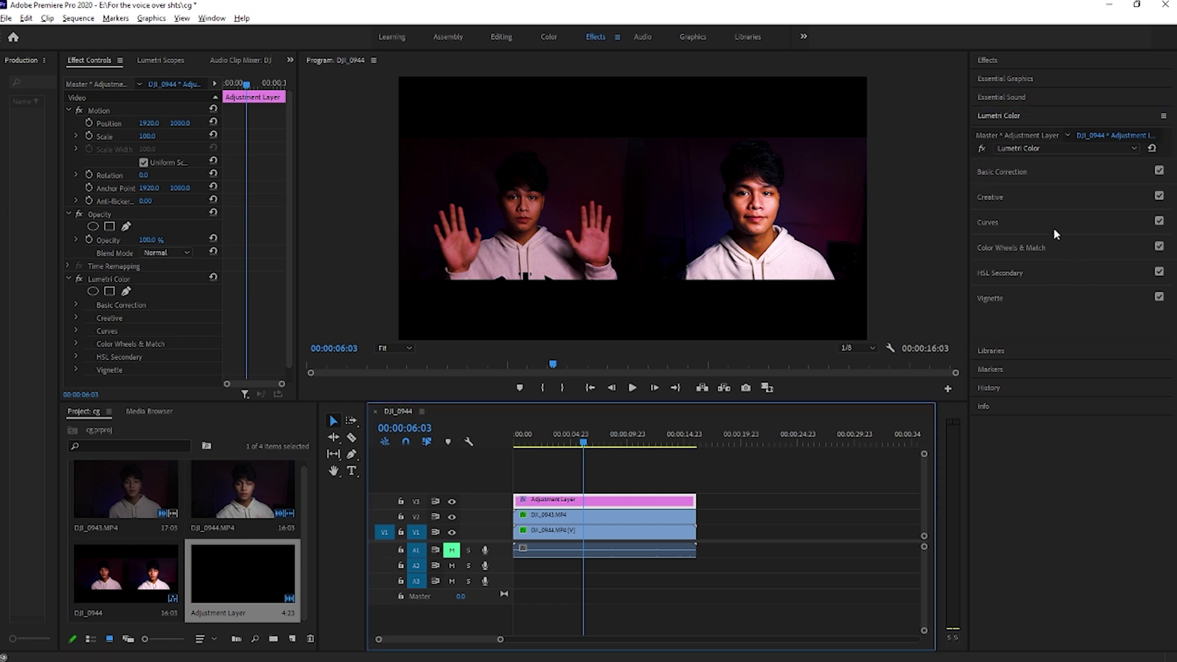
Step: Load the "(personal use only) Orange and Teal" LUT file as the adjustment layer's creative look
click(1039, 197)
click(1086, 213)
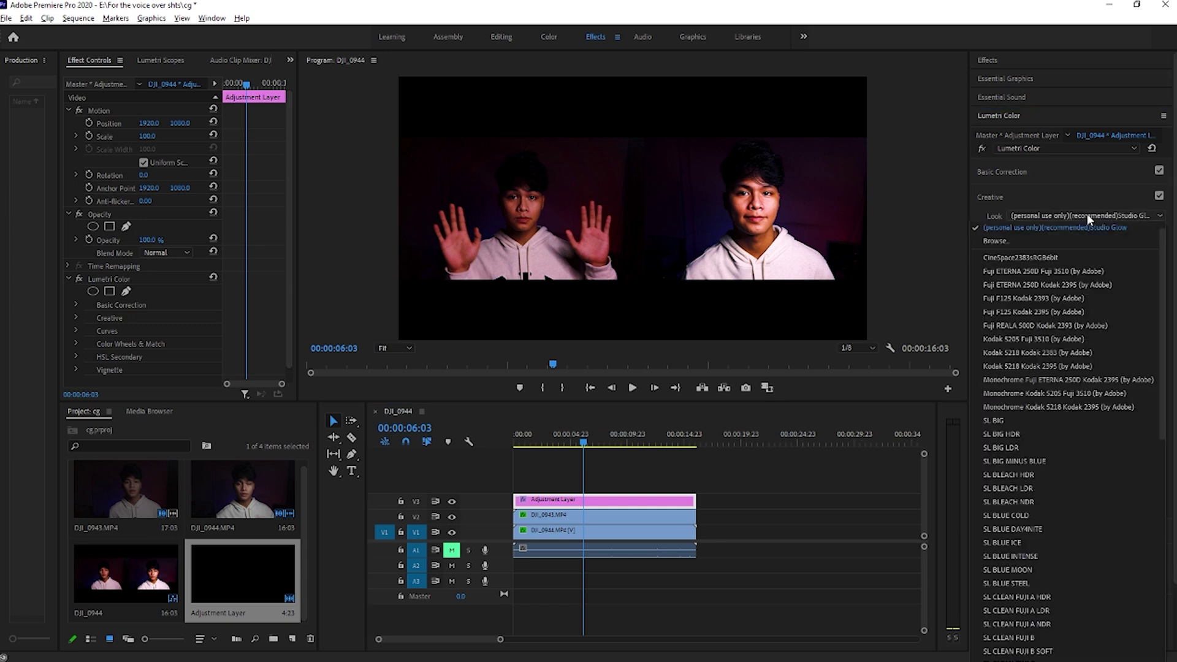
click(1006, 241)
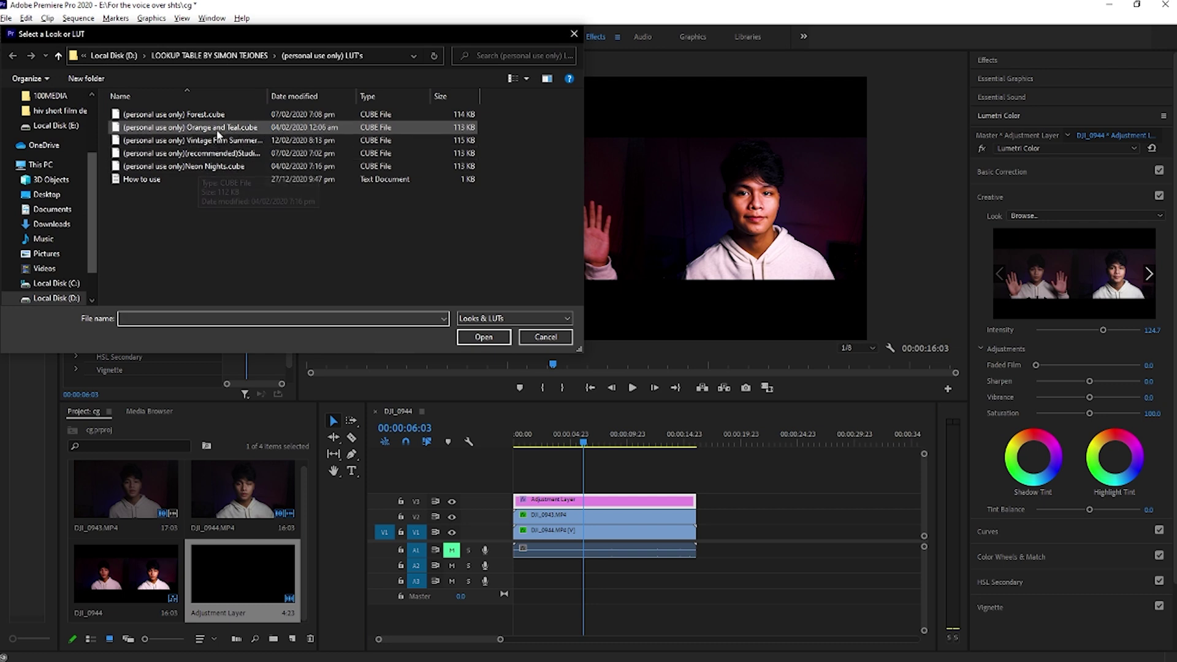
click(197, 127)
click(483, 337)
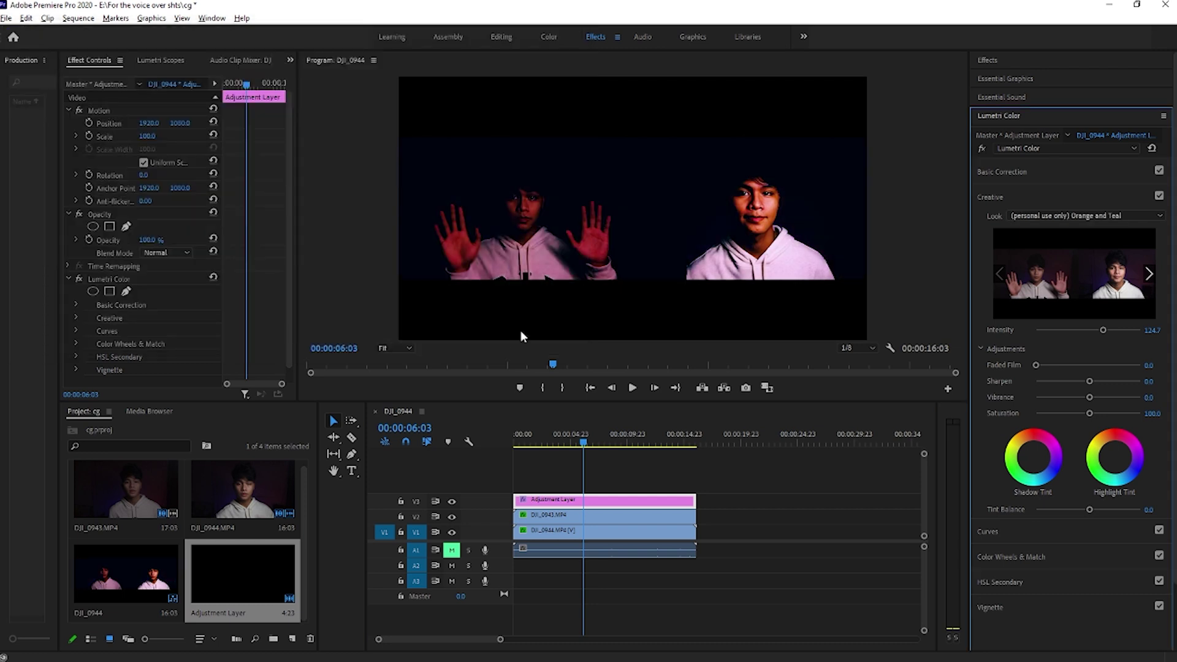
Step: Replace the adjustment layer's creative look with "(recommended)LUT 11 - Maffei.CUBE" from the "(personal use only)LUT's for cinematics" folder
click(1109, 216)
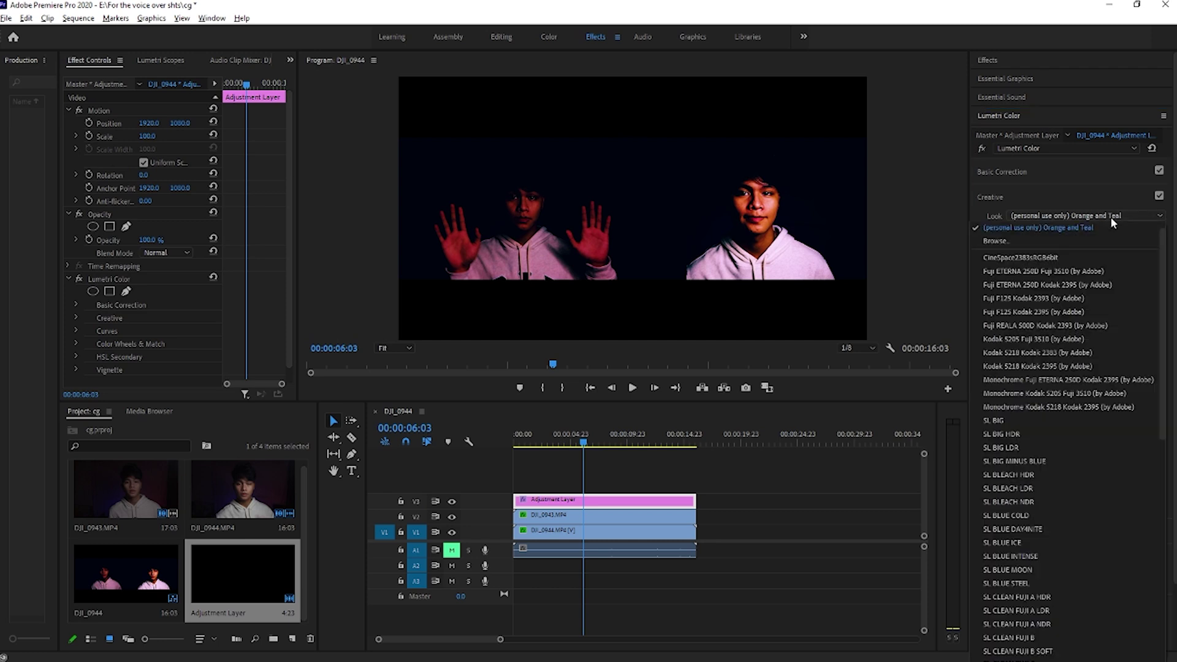
click(1060, 238)
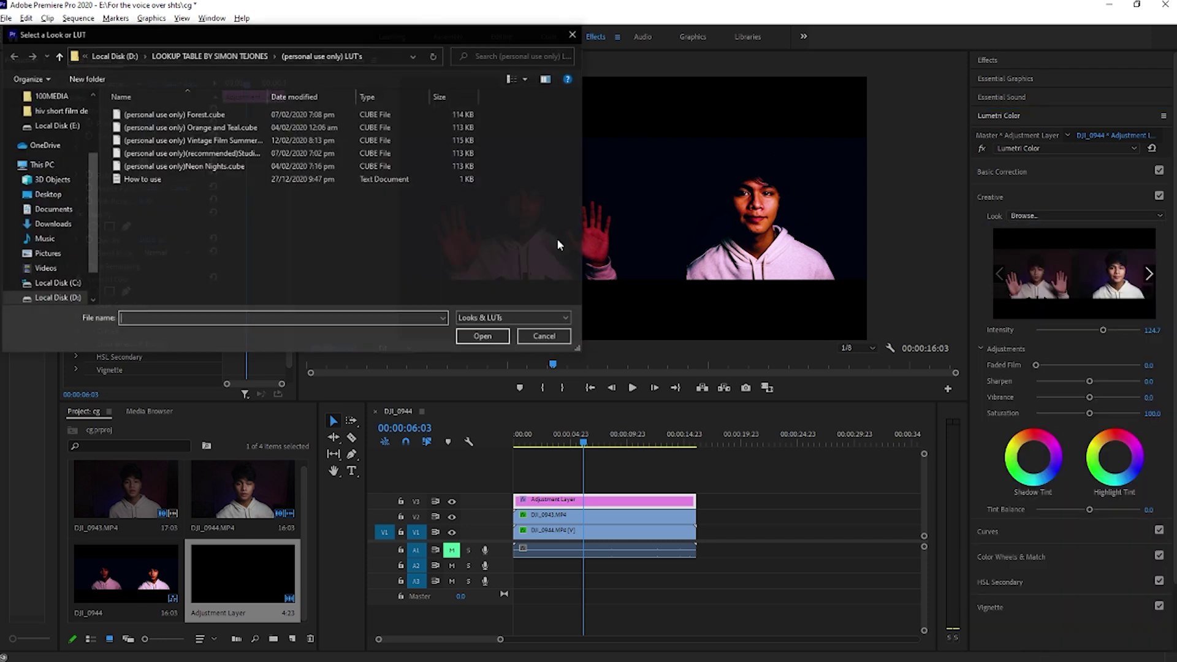
click(215, 56)
double_click(168, 128)
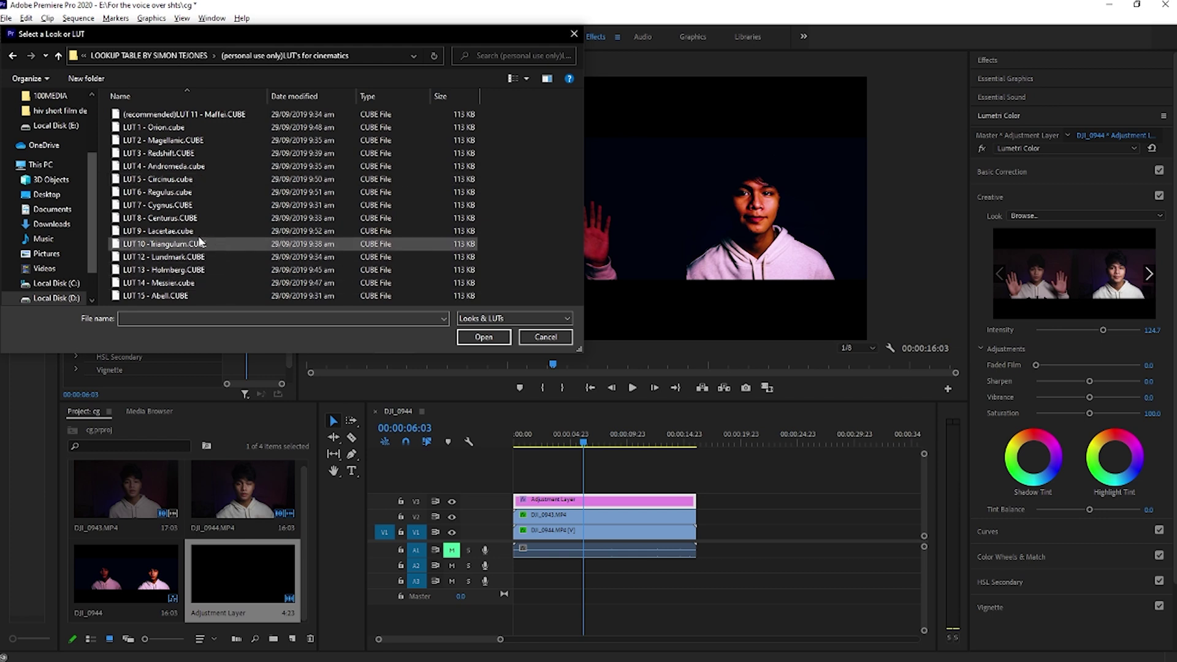
click(199, 116)
click(484, 337)
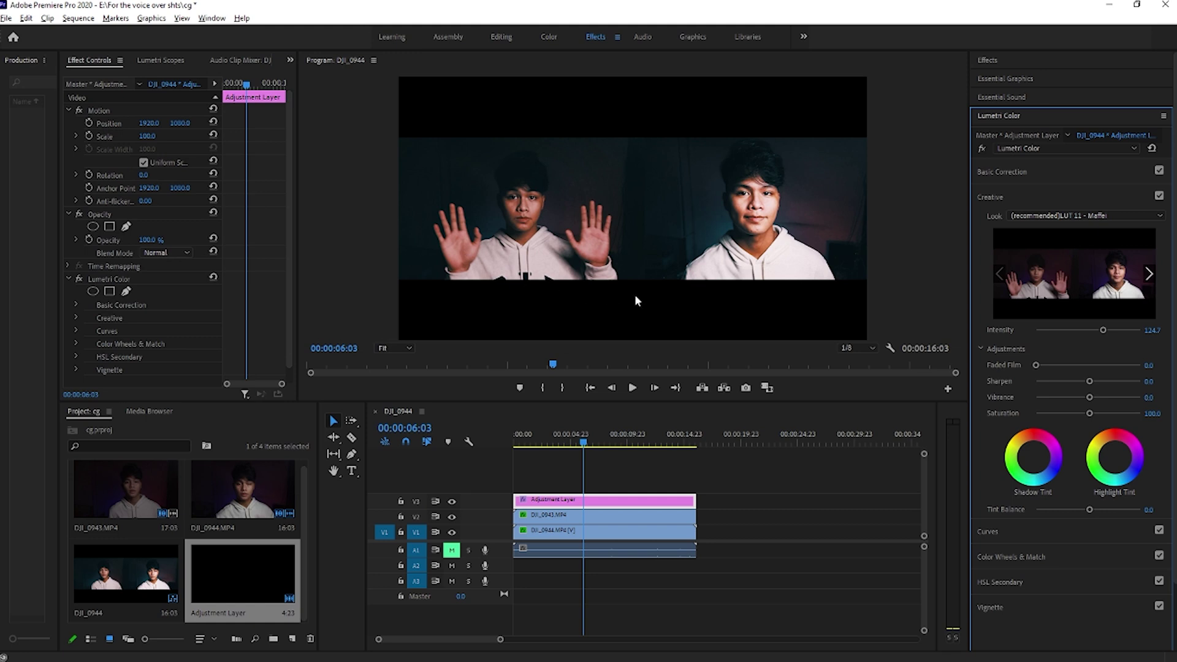
Step: Set the Maffei look's intensity to 58.0 on the adjustment layer and scrub ahead to 00:00:10:20 to check the grade
drag(1101, 329, 1085, 331)
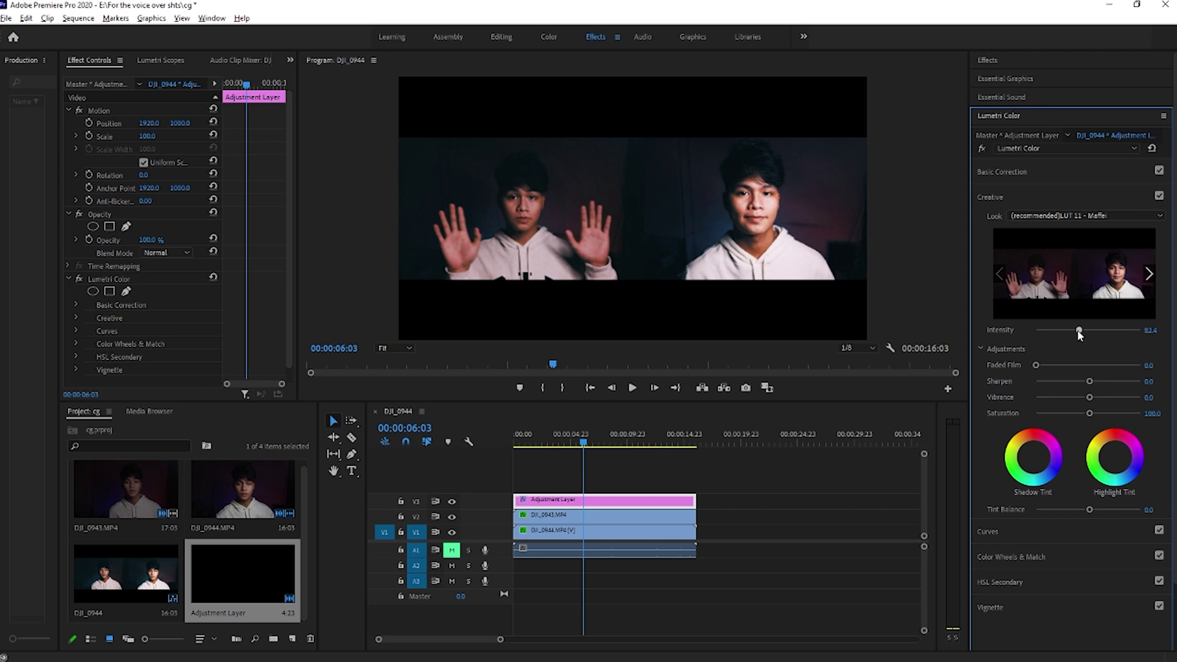
drag(1075, 330, 1102, 331)
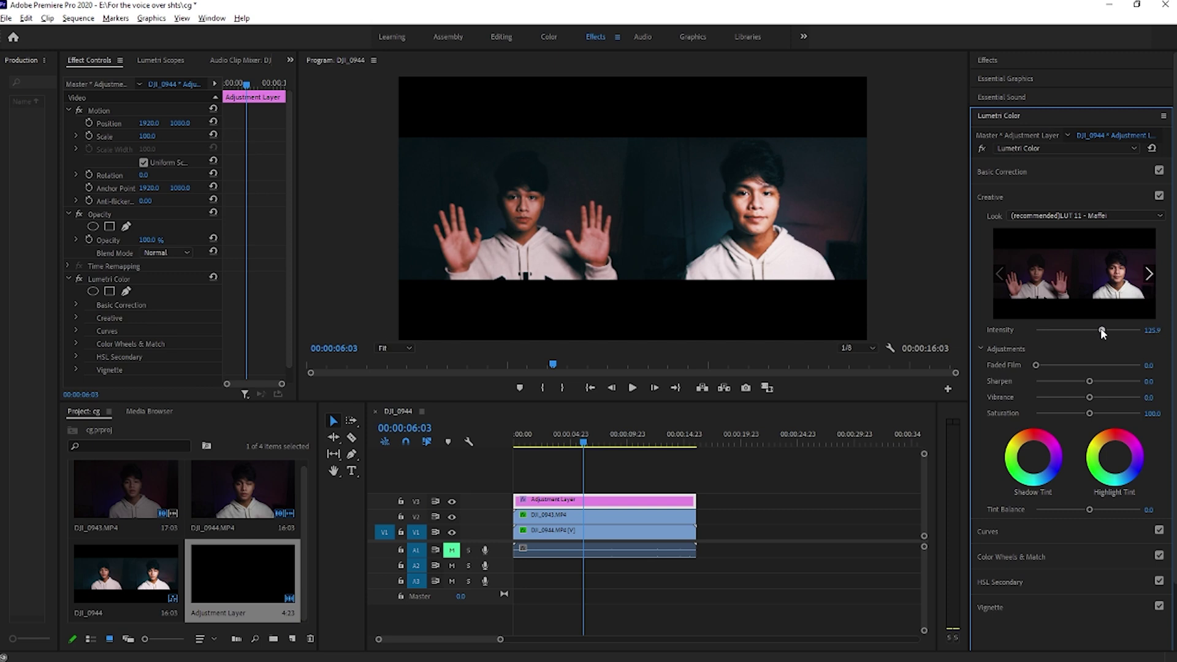
click(910, 281)
key(ctrl+z)
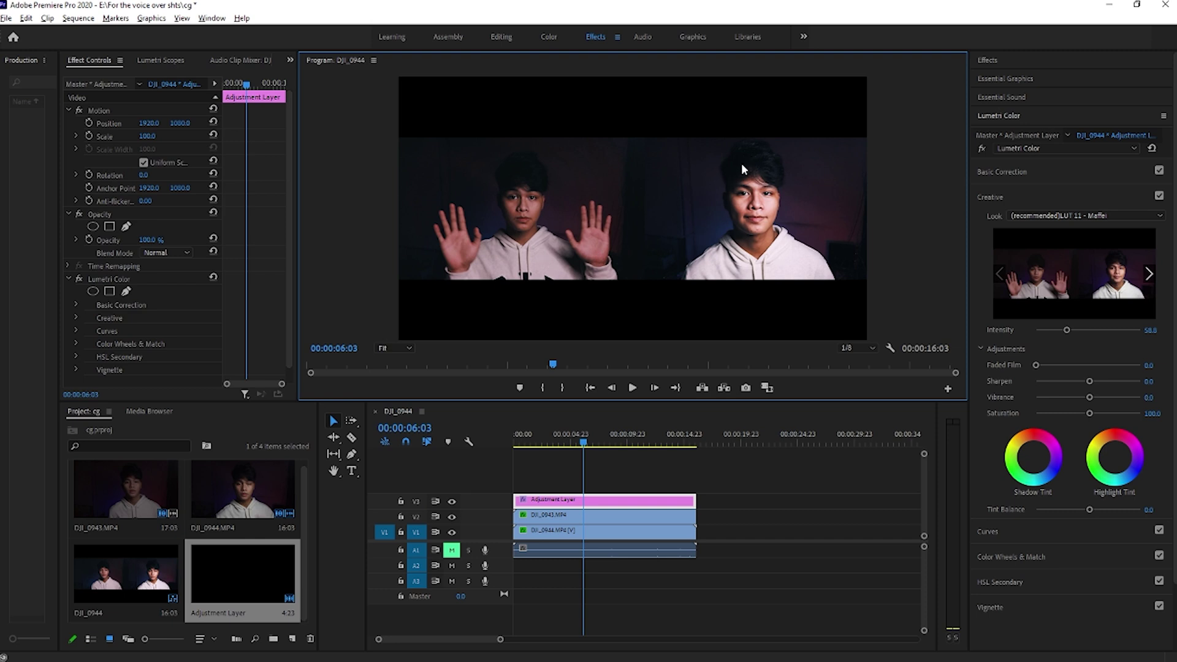
click(612, 441)
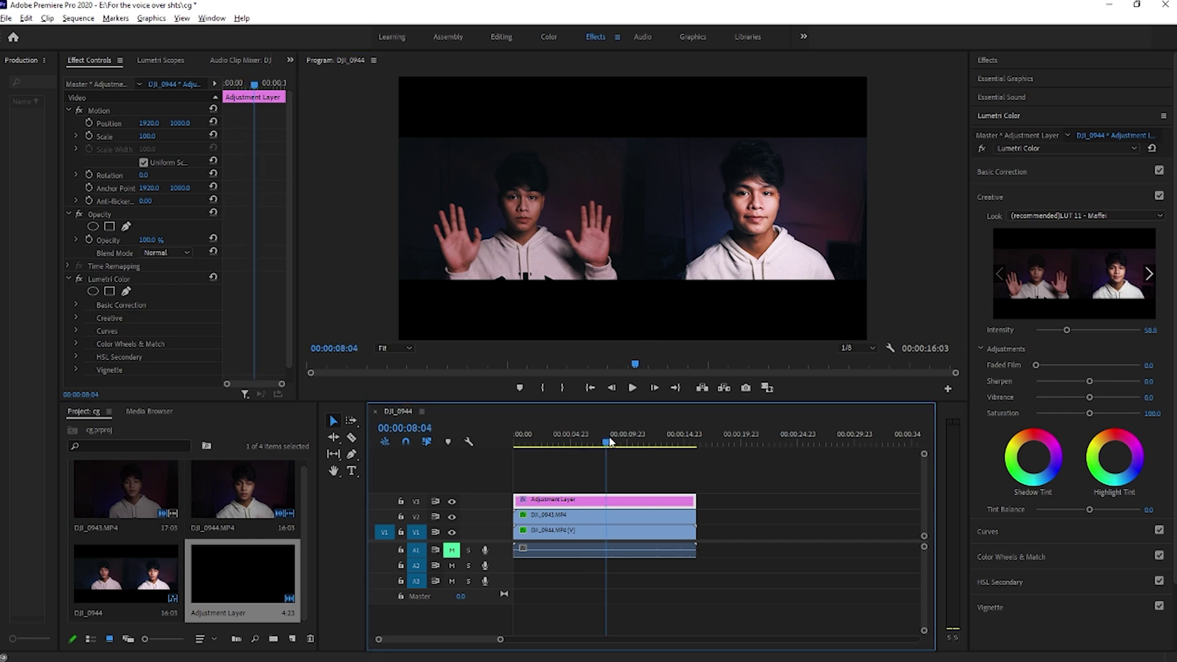
mouse_move(623, 441)
mouse_down()
mouse_move(602, 436)
mouse_move(639, 436)
mouse_up()
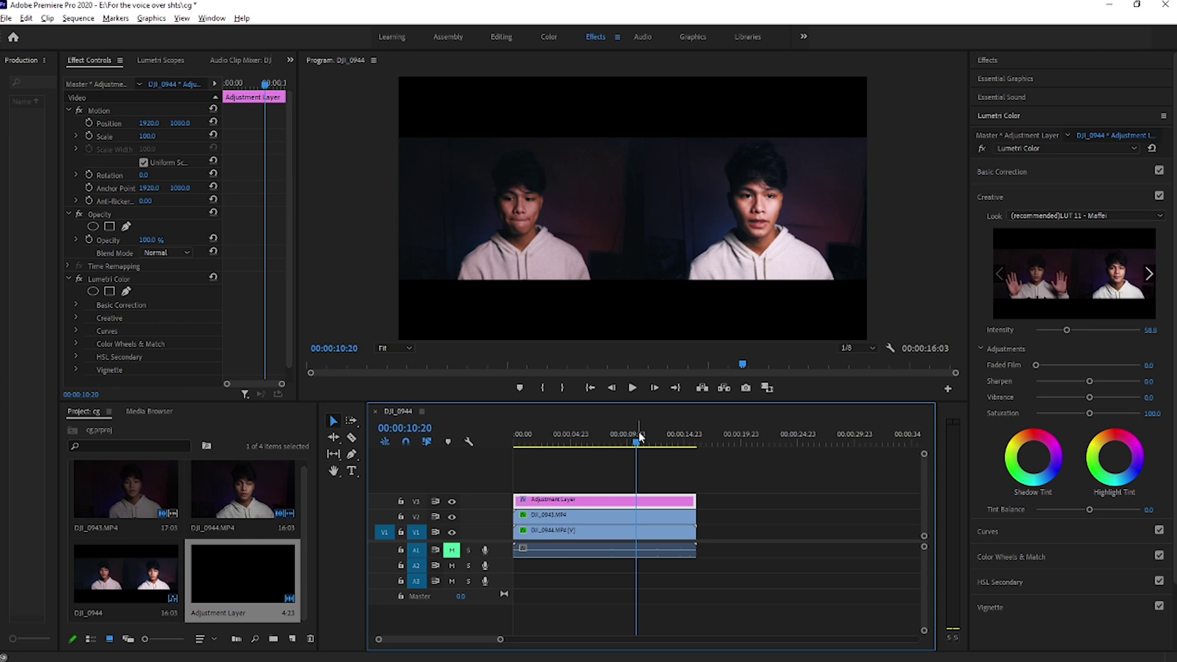